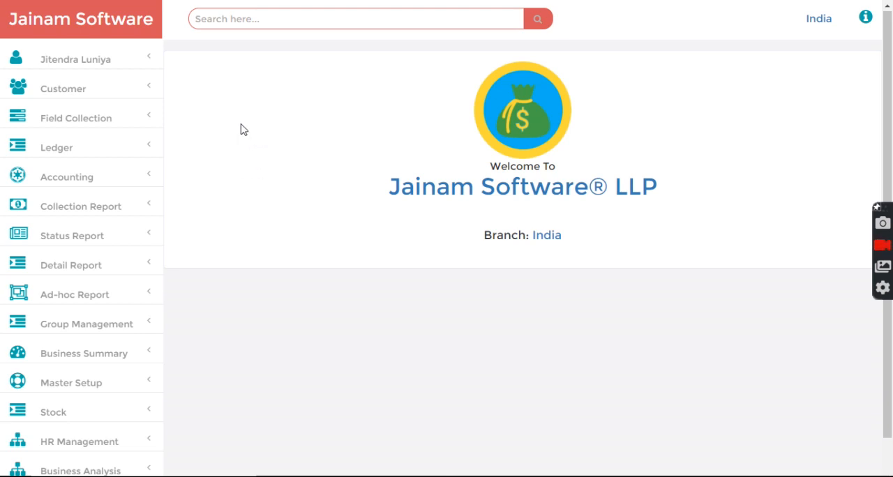
# Open the Setting Entry Form under Master Setup
pyautogui.scroll(-1, 102, 325)
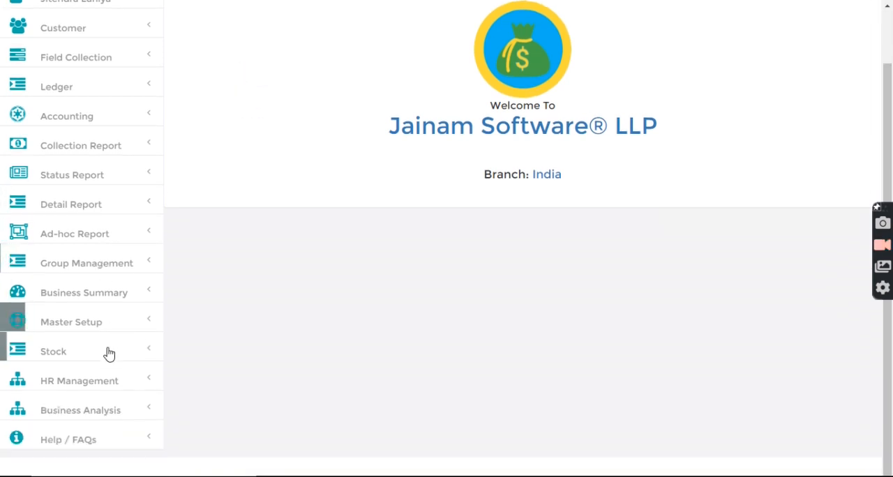
pyautogui.click(72, 329)
pyautogui.scroll(-3, 75, 331)
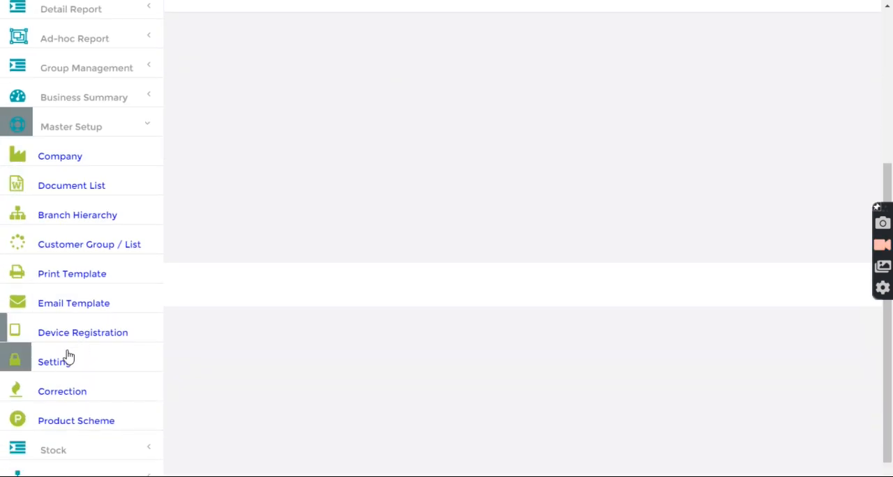
pyautogui.click(60, 366)
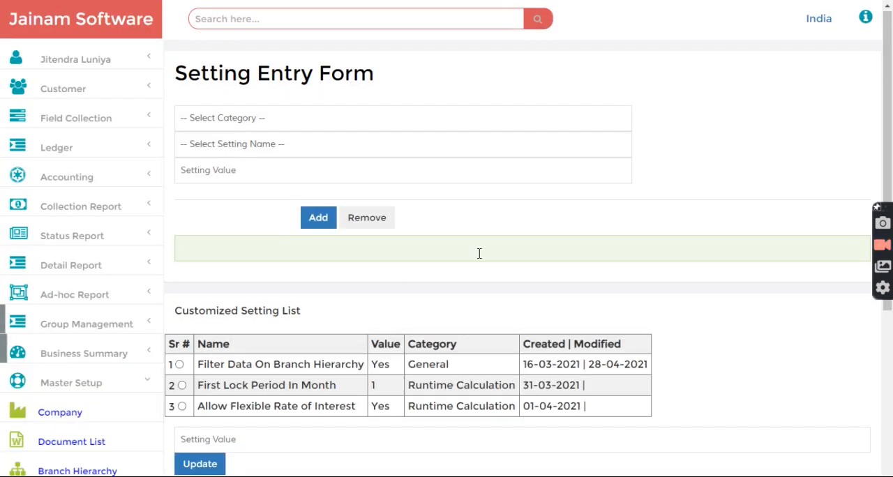
# Review the First Lock Period In Month and Allow Flexible Rate of Interest entries in the customized setting list
pyautogui.scroll(-2, 542, 244)
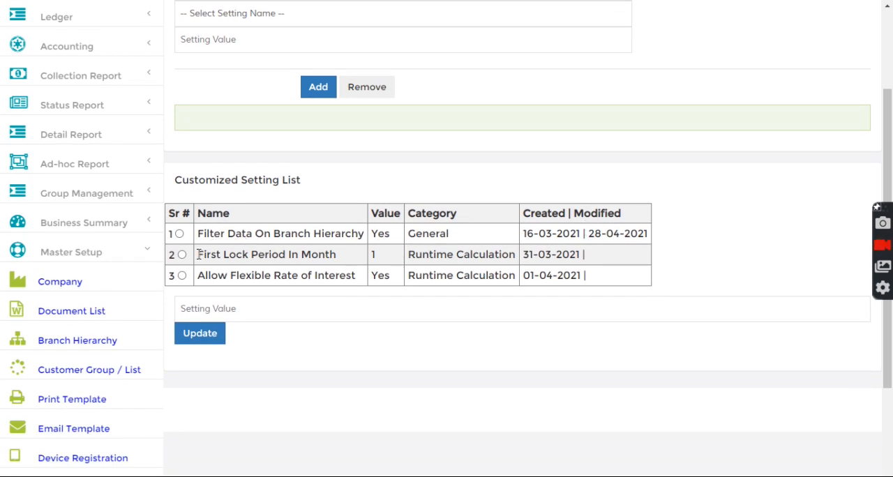
pyautogui.moveTo(220, 255); pyautogui.dragTo(349, 258)
pyautogui.click(350, 260)
pyautogui.moveTo(198, 277); pyautogui.dragTo(394, 277)
pyautogui.click(336, 279)
pyautogui.click(354, 278)
# Choose the Runtime Calculation category in the setting form and view its available setting names
pyautogui.scroll(2, 374, 275)
pyautogui.click(255, 118)
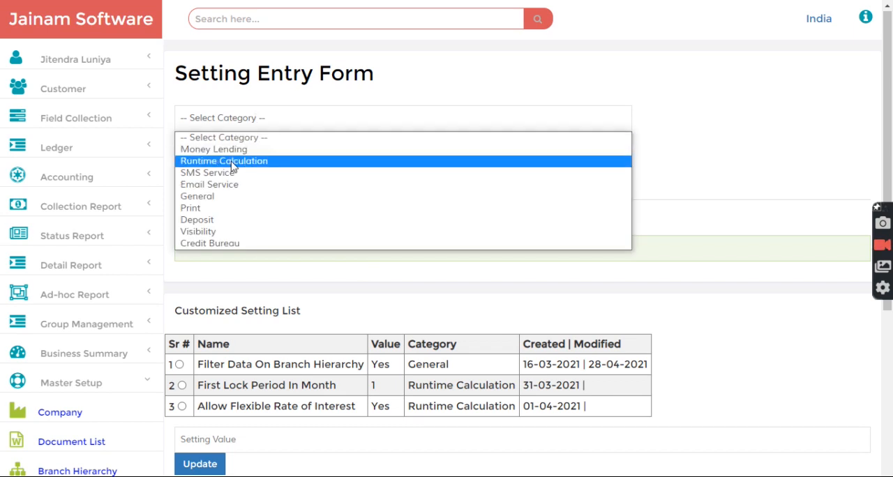
pyautogui.click(233, 162)
pyautogui.click(240, 148)
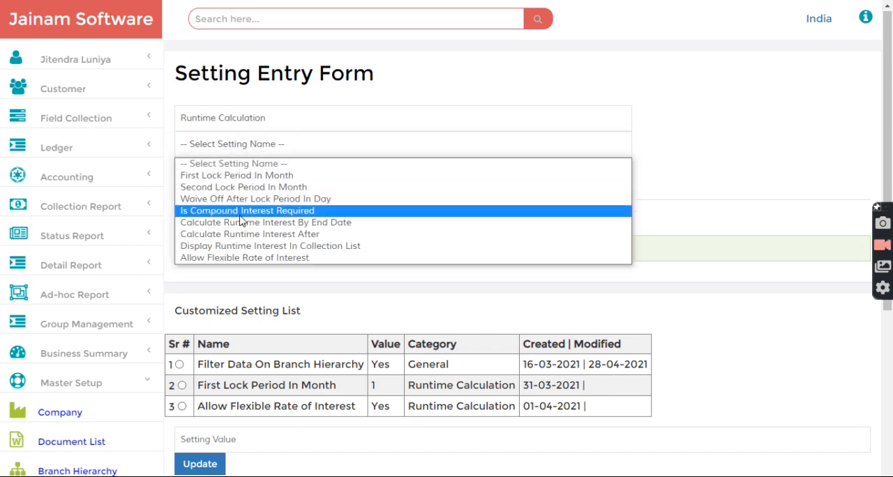
pyautogui.click(663, 181)
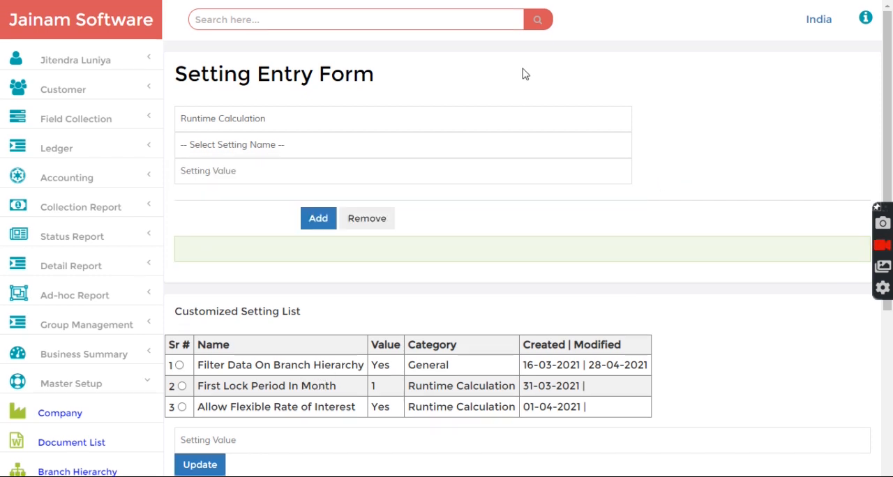
# Search for the customer by file number and open a loan entry for that customer
pyautogui.click(296, 19)
pyautogui.write('f-1')
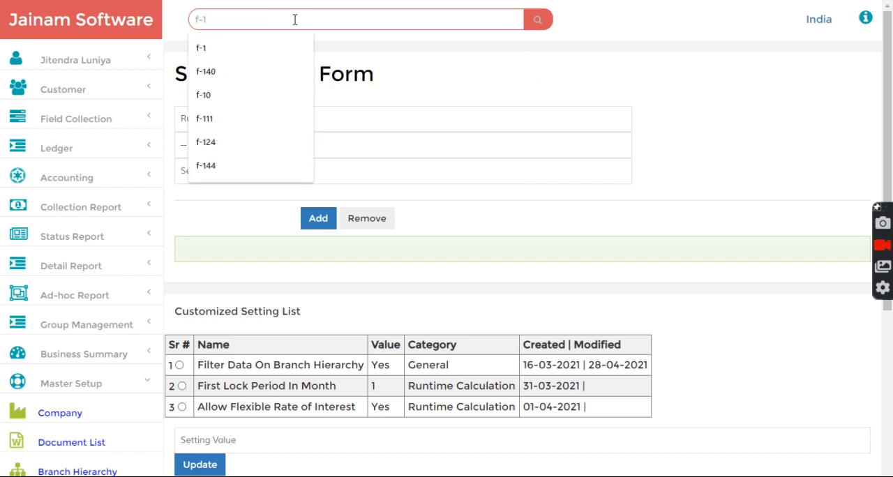
pyautogui.press('Return')
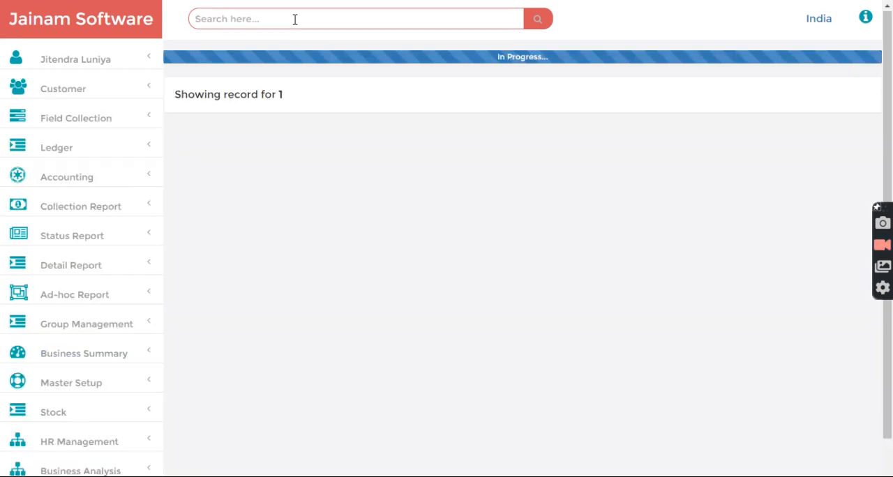
pyautogui.click(309, 294)
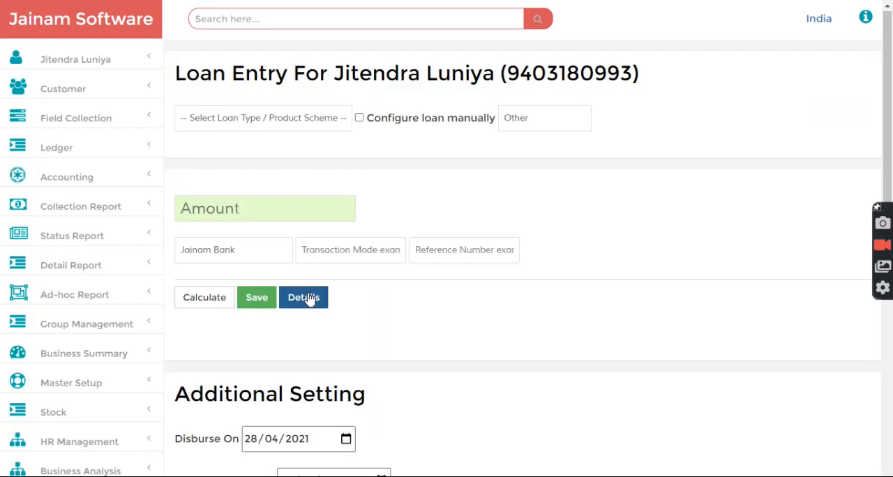
# Select the Runtime RoI 1 and FROI 1.5 scheme, enable manual loan configuration, and examine its interest rate and tenure
pyautogui.click(286, 120)
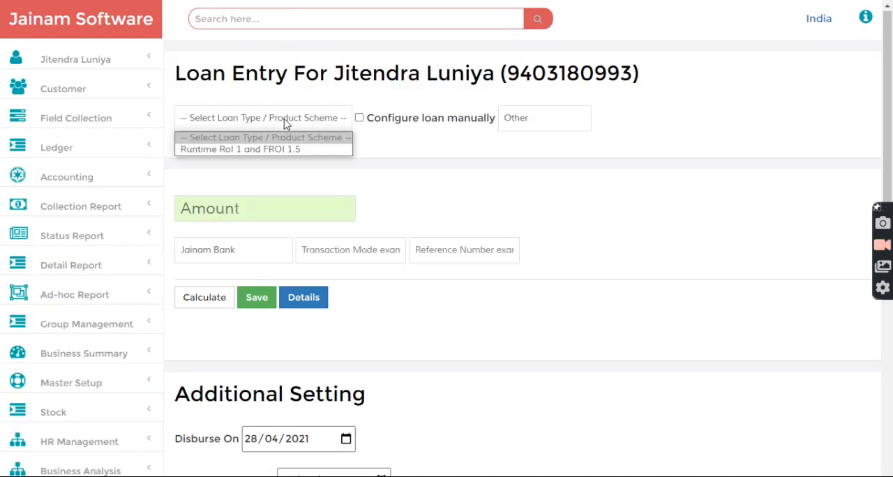
pyautogui.click(256, 150)
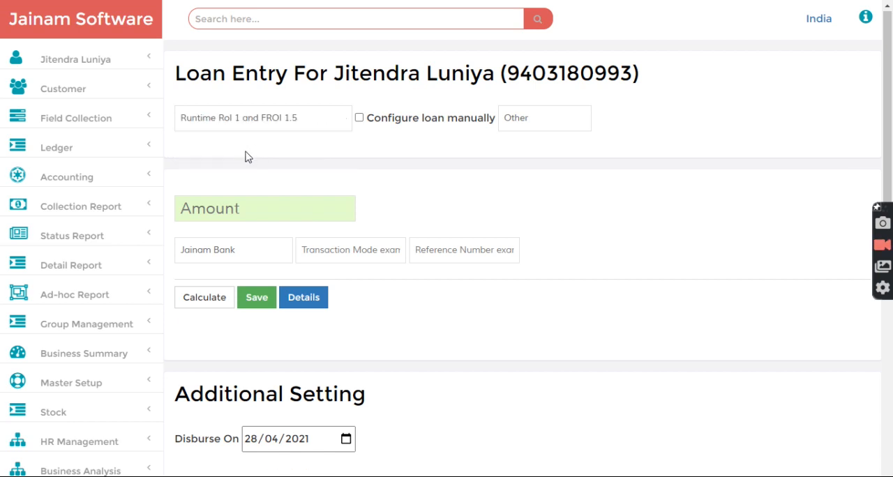
pyautogui.click(359, 118)
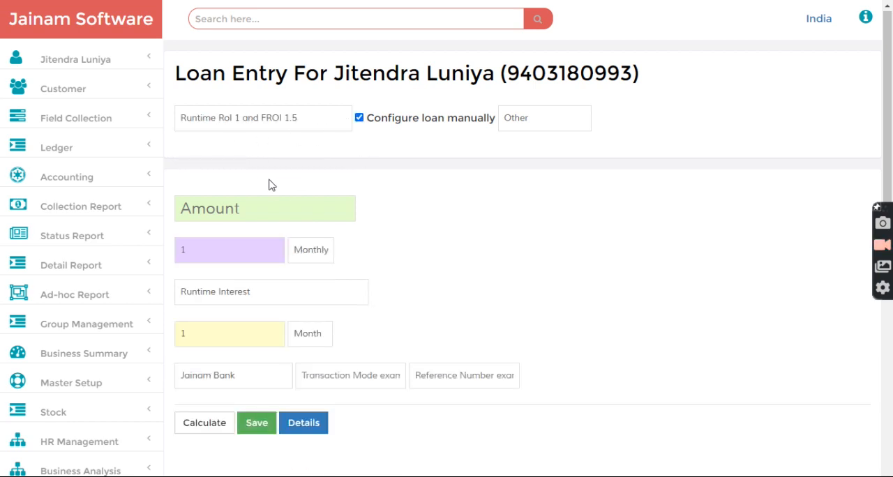
pyautogui.moveTo(202, 254); pyautogui.dragTo(176, 257)
pyautogui.click(382, 251)
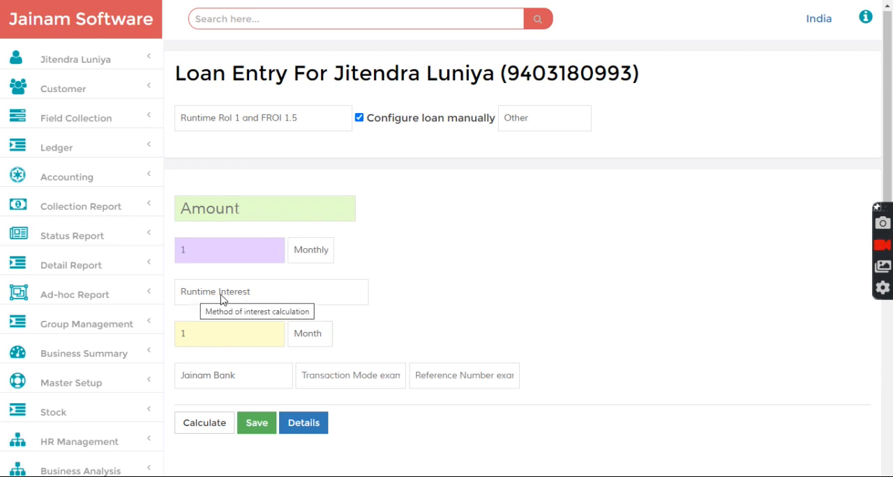
pyautogui.moveTo(205, 340); pyautogui.dragTo(180, 343)
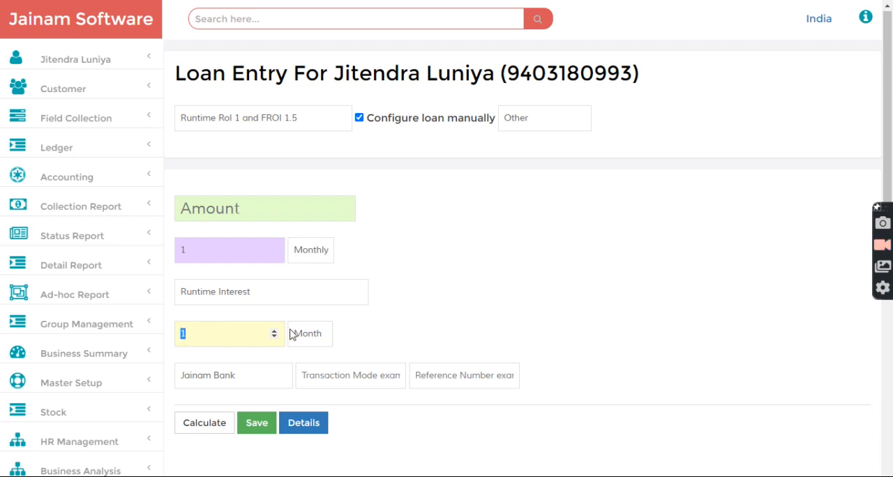
pyautogui.click(402, 329)
# Open the Product Scheme form under Master Setup
pyautogui.scroll(-1, 74, 377)
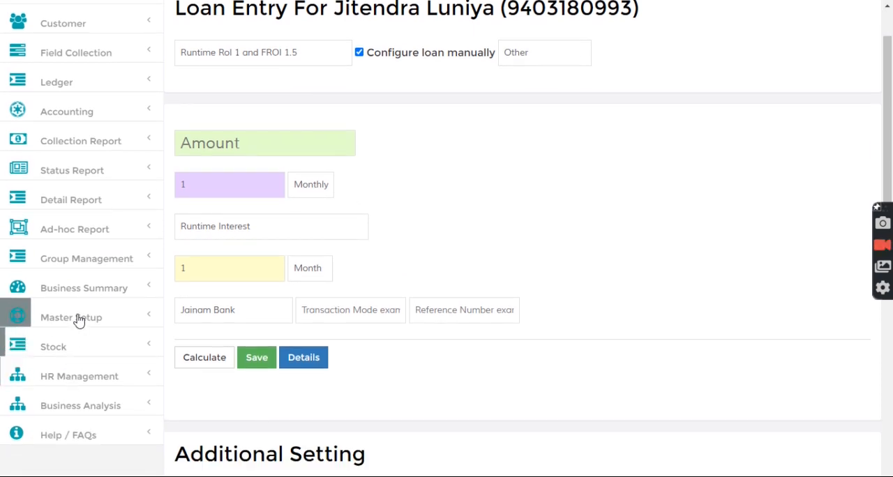
pyautogui.click(80, 319)
pyautogui.scroll(-4, 84, 366)
pyautogui.click(76, 350)
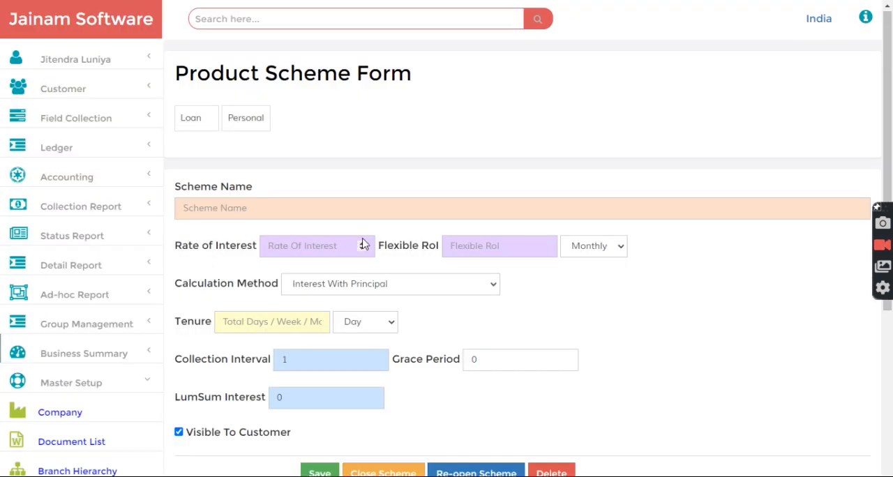
# Locate the Flexible RoI field and load the Runtime RoI 1 and FROI 1.5 scheme from the open scheme list
pyautogui.moveTo(381, 248); pyautogui.dragTo(440, 253)
pyautogui.click(417, 187)
pyautogui.scroll(-3, 249, 351)
pyautogui.click(182, 429)
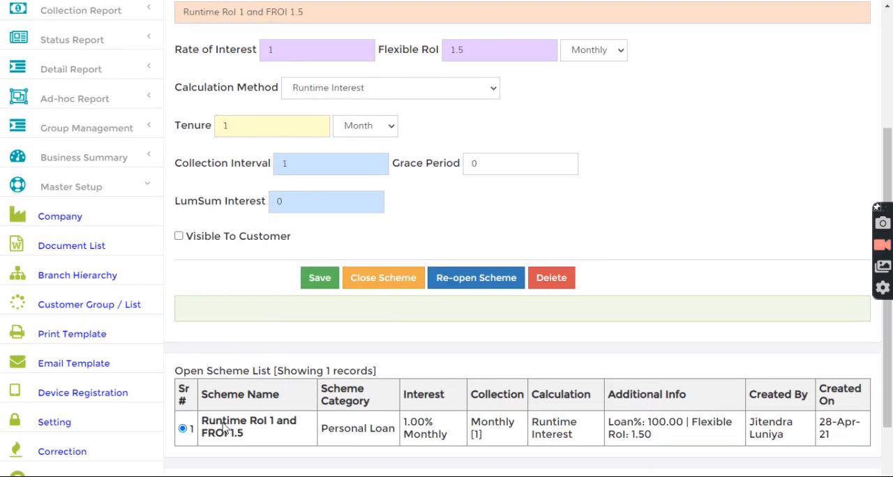
# Examine the loaded scheme's Rate of Interest and Flexible RoI fields
pyautogui.scroll(2, 272, 349)
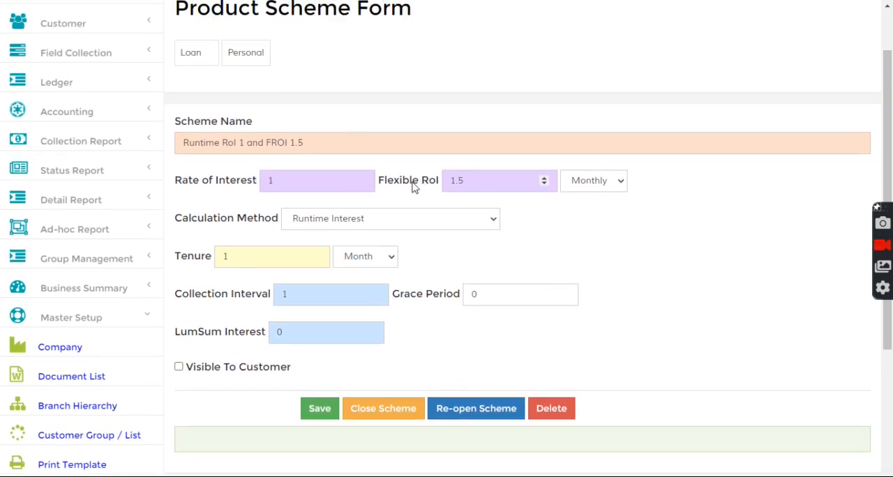
pyautogui.moveTo(378, 183); pyautogui.dragTo(450, 203)
pyautogui.click(465, 212)
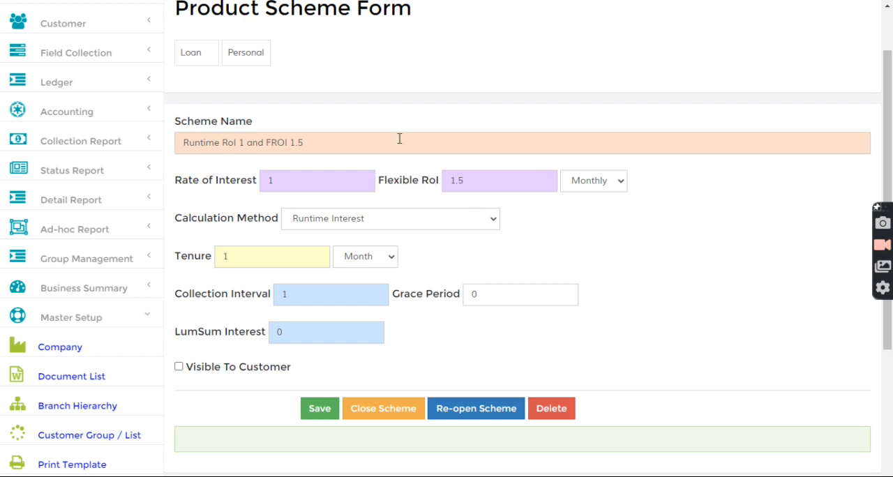
pyautogui.scroll(2, 335, 82)
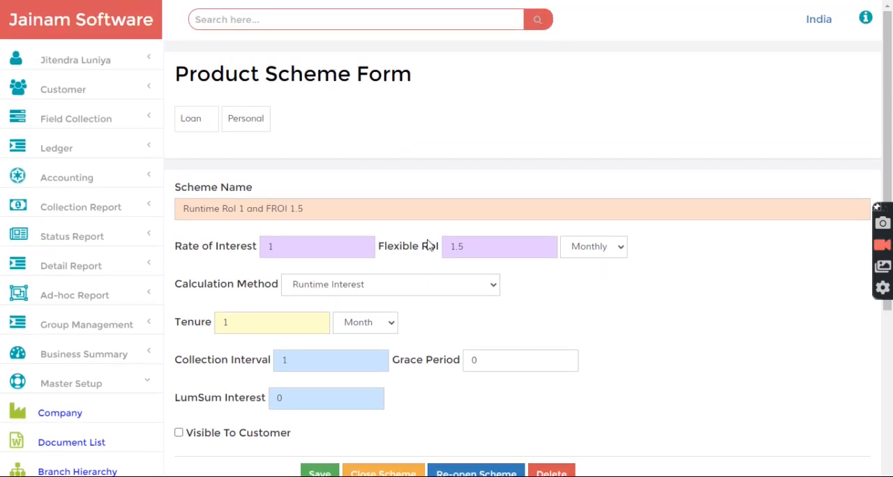
pyautogui.moveTo(475, 249); pyautogui.dragTo(449, 249)
pyautogui.click(422, 180)
pyautogui.moveTo(380, 247); pyautogui.dragTo(444, 245)
pyautogui.click(421, 253)
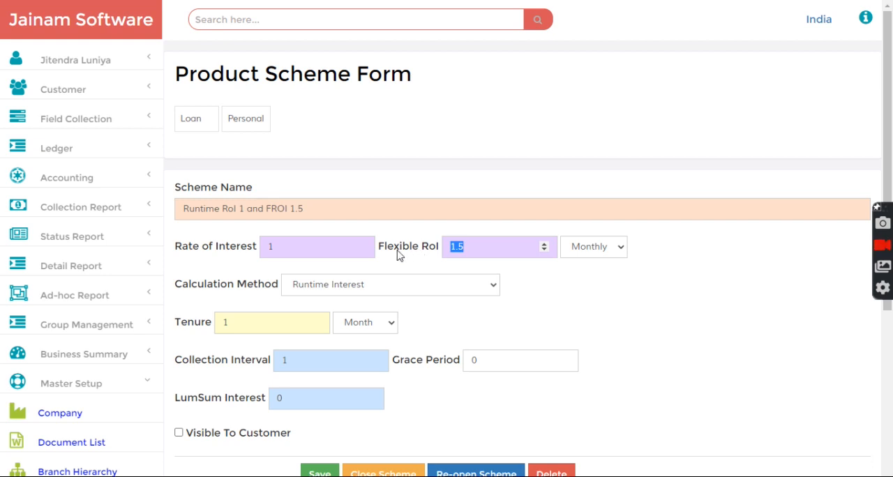
pyautogui.moveTo(176, 252); pyautogui.dragTo(251, 250)
# Find the customer by file number and start a loan entry for that customer
pyautogui.click(239, 19)
pyautogui.write('1.1')
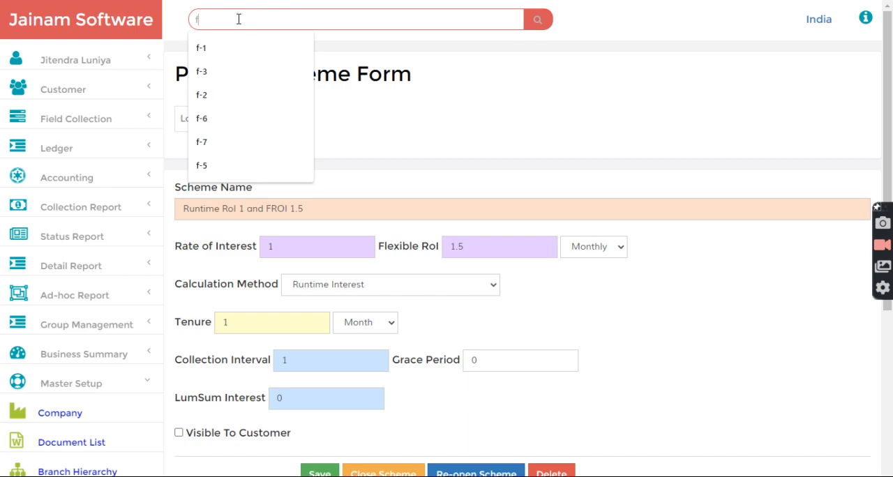
pyautogui.press('Return')
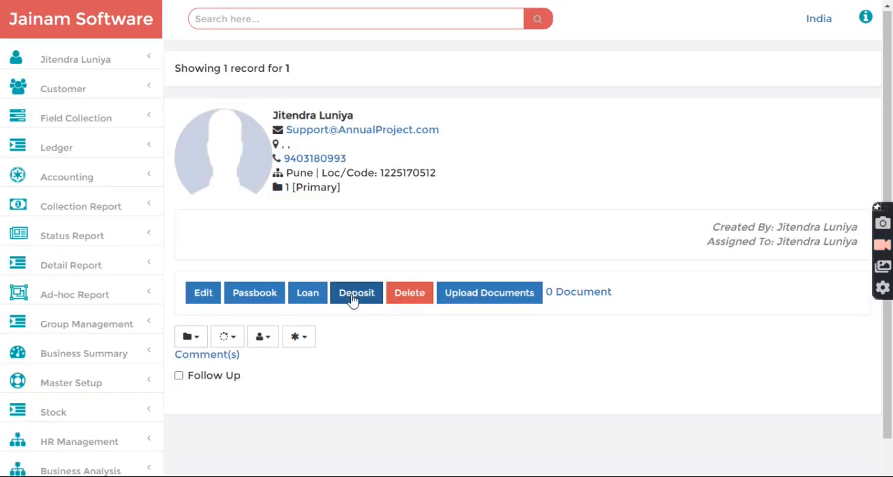
pyautogui.click(316, 293)
# Apply the Runtime RoI 1 and FROI 1.5 scheme to the loan and enter an amount of 10000
pyautogui.click(274, 127)
pyautogui.click(246, 149)
pyautogui.click(238, 209)
pyautogui.write('10000')
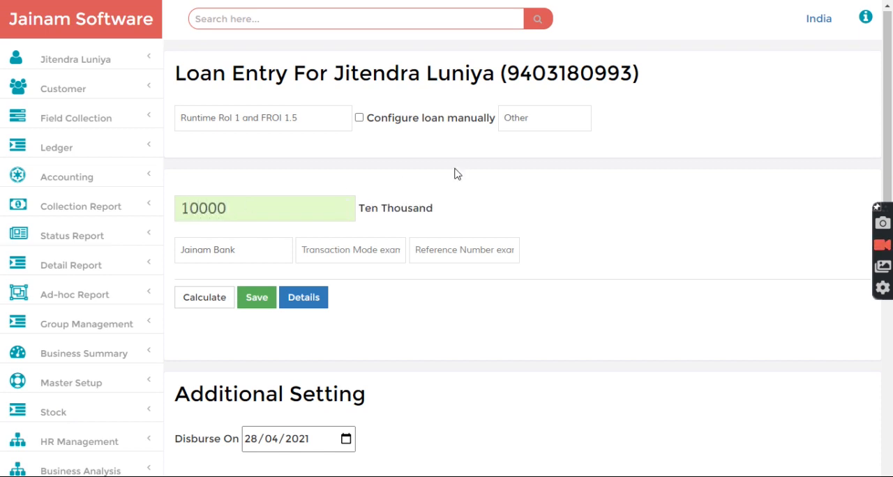
# Set the loan's disbursement date to 28/03/2021
pyautogui.scroll(-3, 478, 196)
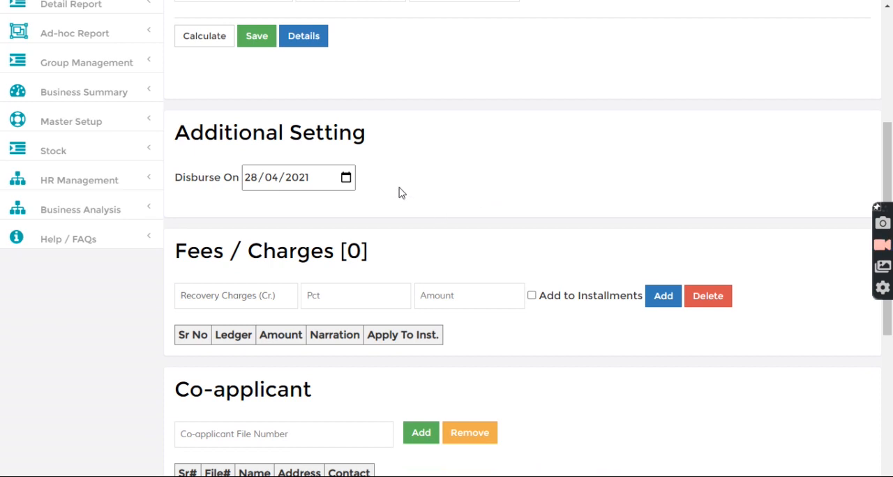
pyautogui.click(253, 180)
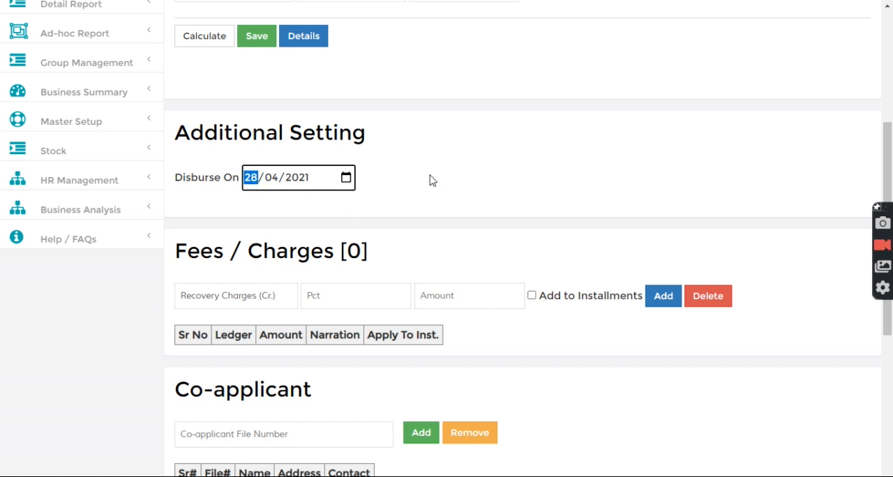
pyautogui.press('Right')
pyautogui.press('Down')
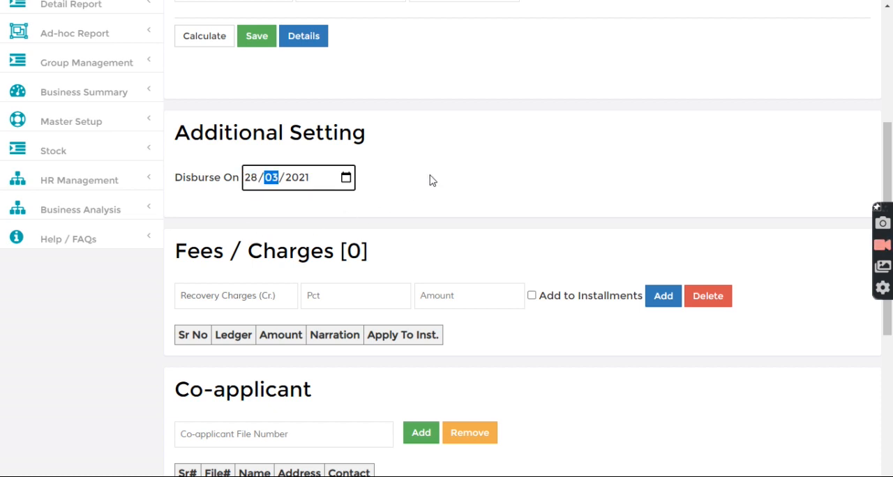
pyautogui.click(376, 120)
# Save the loan and highlight its number in the confirmation message
pyautogui.scroll(1, 335, 146)
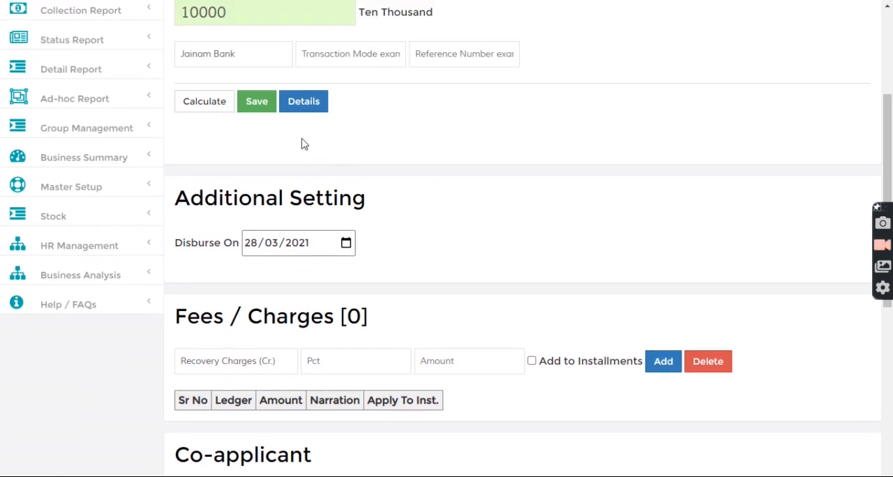
pyautogui.click(258, 104)
pyautogui.moveTo(212, 146); pyautogui.dragTo(241, 145)
# Look up the same customer by file number again and start a second loan entry
pyautogui.scroll(3, 285, 161)
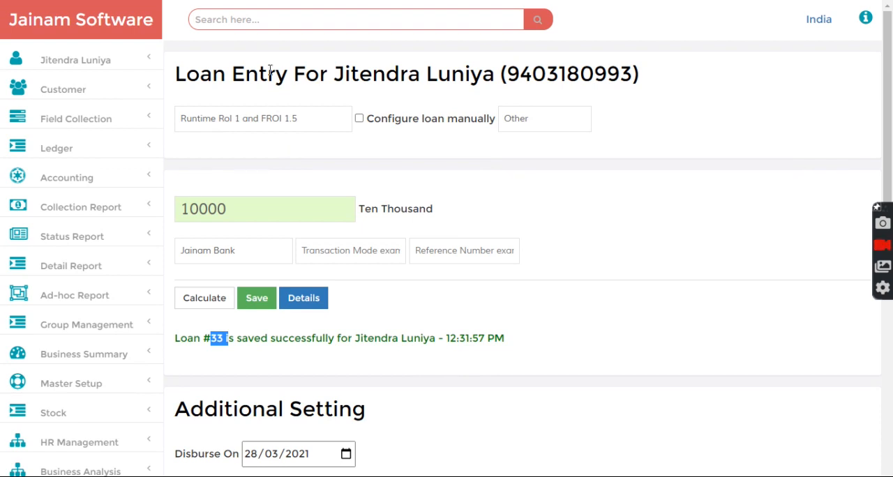
pyautogui.click(255, 20)
pyautogui.write('f-1')
pyautogui.press('Return')
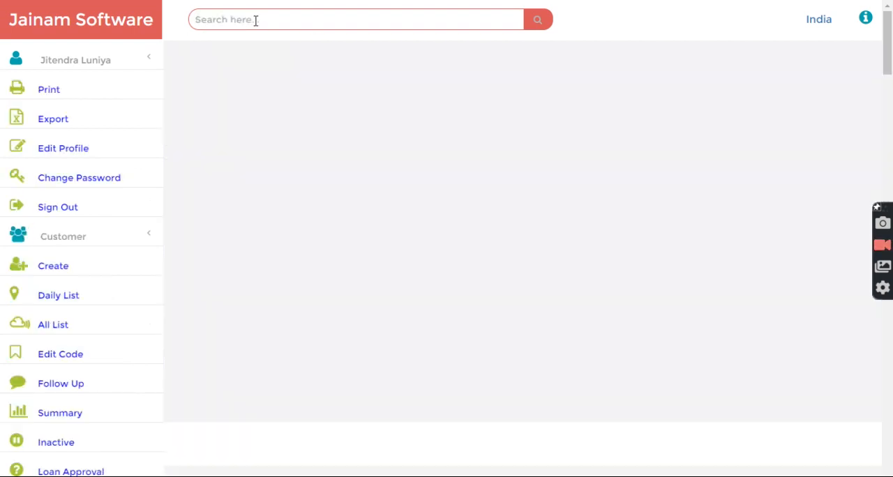
pyautogui.click(310, 298)
# Choose the Runtime RoI 1 and FROI 1.5 scheme for the second loan and enter an amount of 10000
pyautogui.click(241, 116)
pyautogui.click(219, 153)
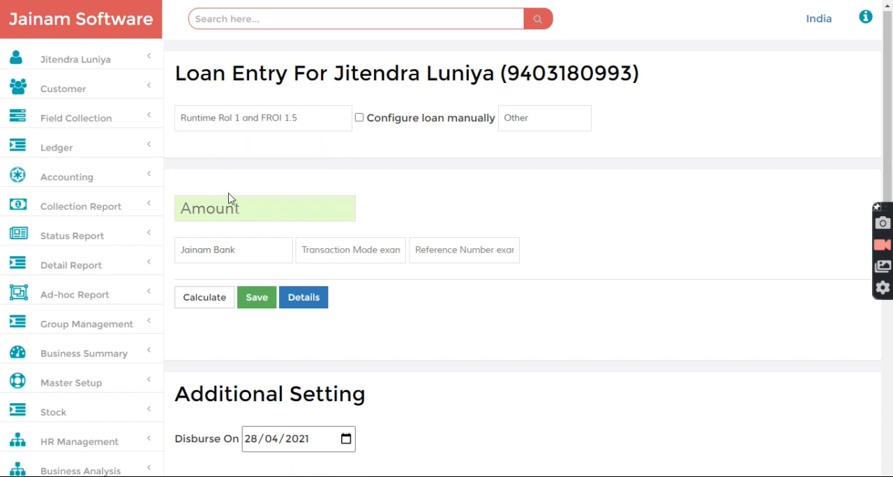
pyautogui.write('10000')
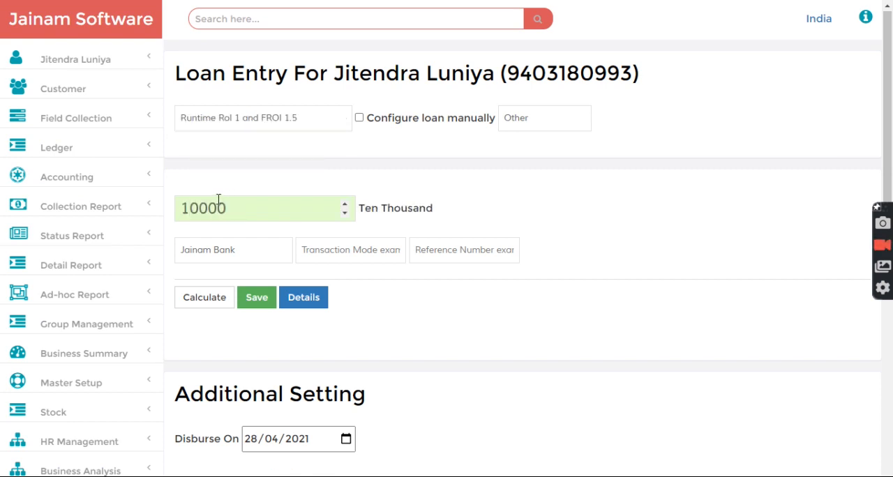
# Set the second loan's disbursement date to 27/03/2021 and save the loan
pyautogui.scroll(-3, 398, 168)
pyautogui.click(252, 255)
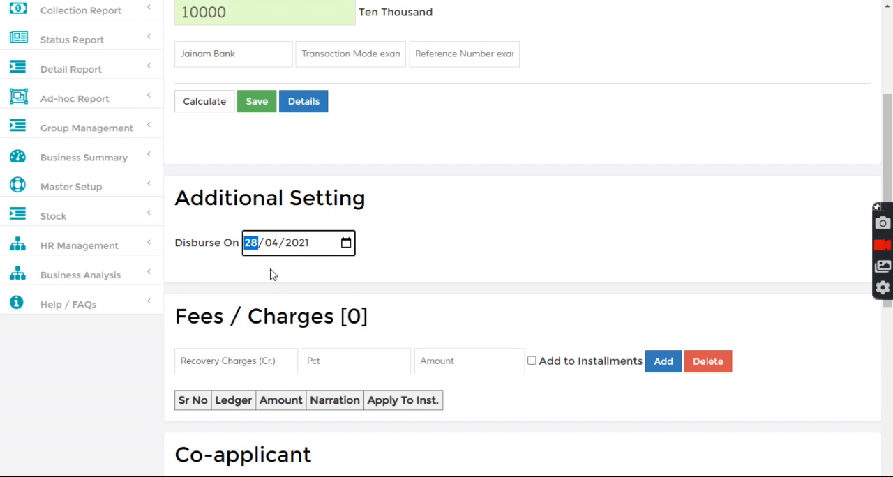
pyautogui.press('Right')
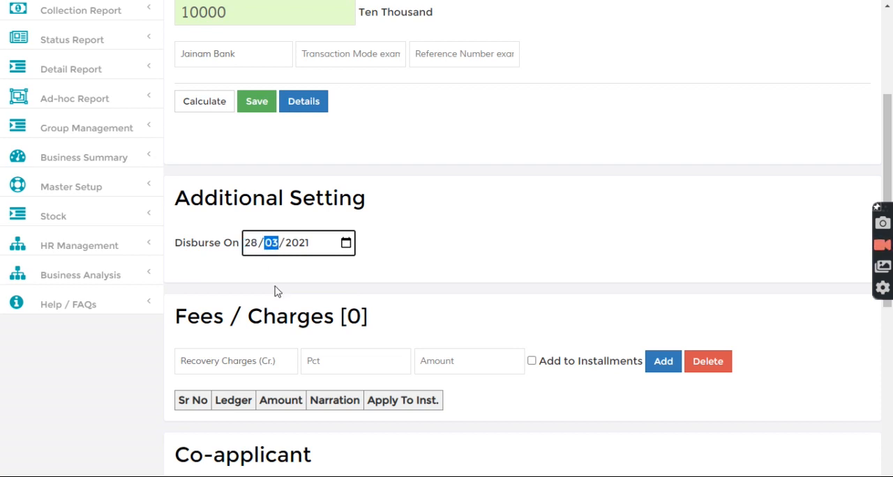
pyautogui.press('Left')
pyautogui.press('Down')
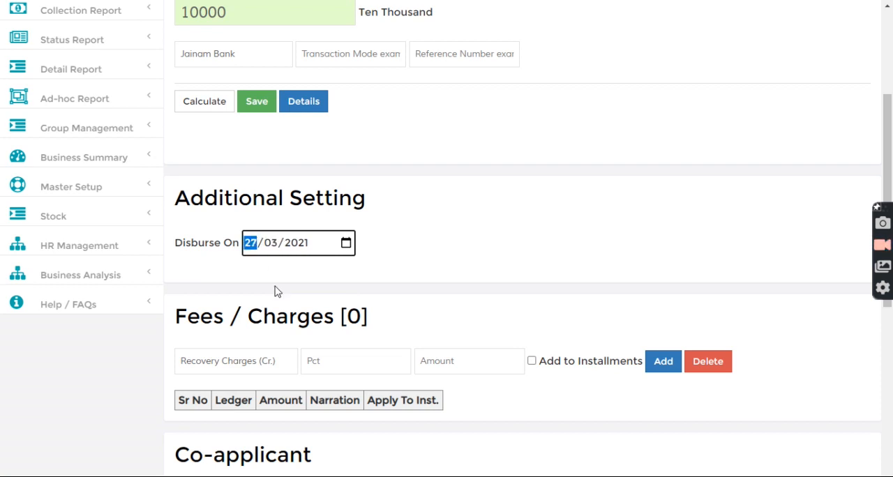
pyautogui.click(318, 168)
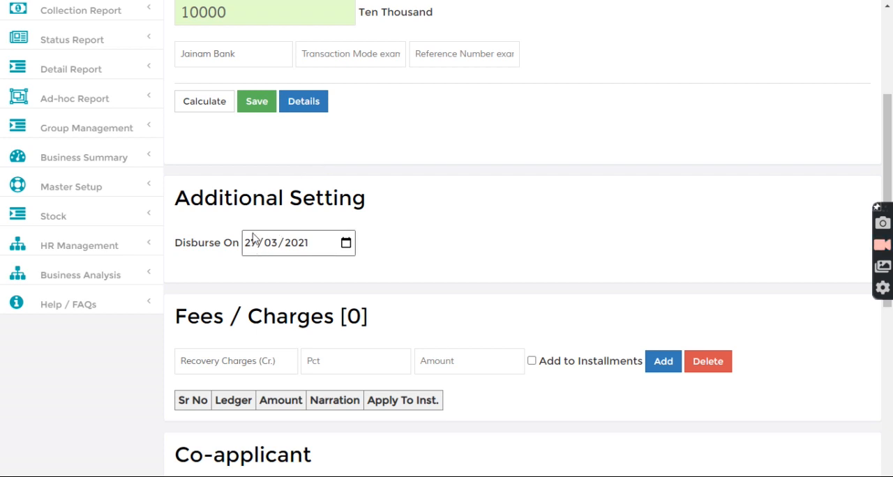
pyautogui.scroll(3, 293, 197)
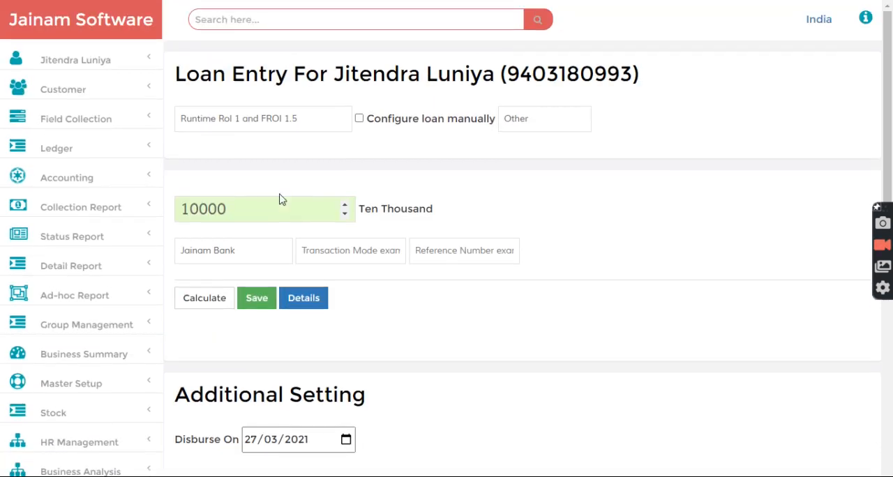
pyautogui.click(255, 298)
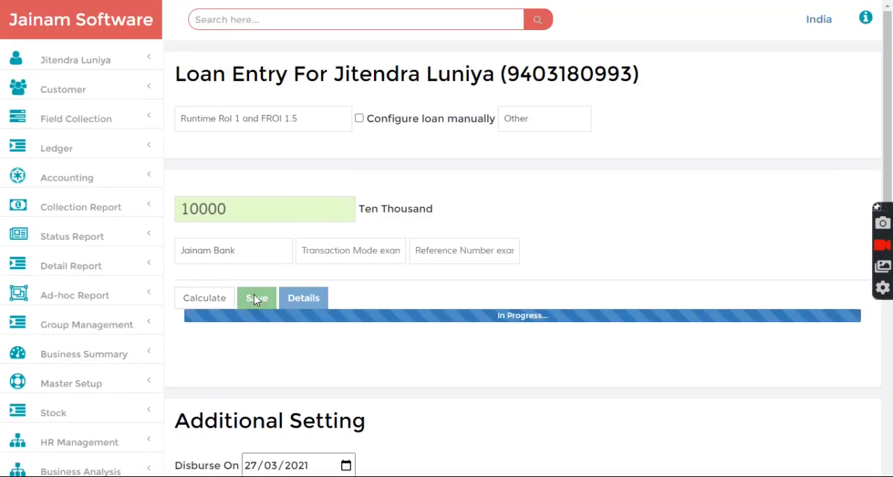
# Look up the same customer by file number and start a third loan entry
pyautogui.click(242, 16)
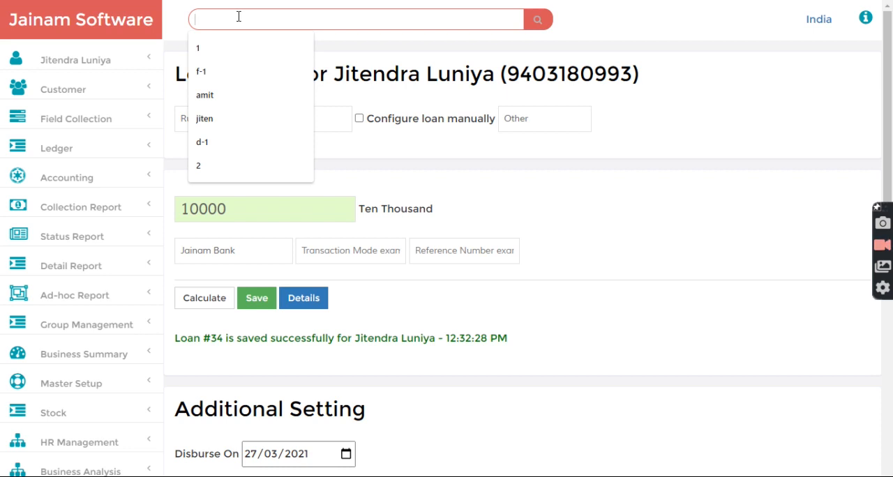
pyautogui.write('1')
pyautogui.press('Return')
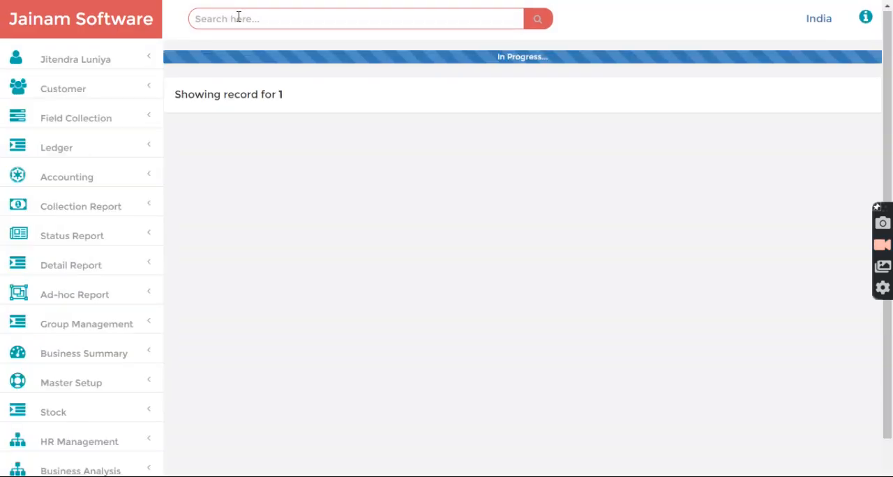
pyautogui.scroll(-1, 349, 238)
pyautogui.click(312, 239)
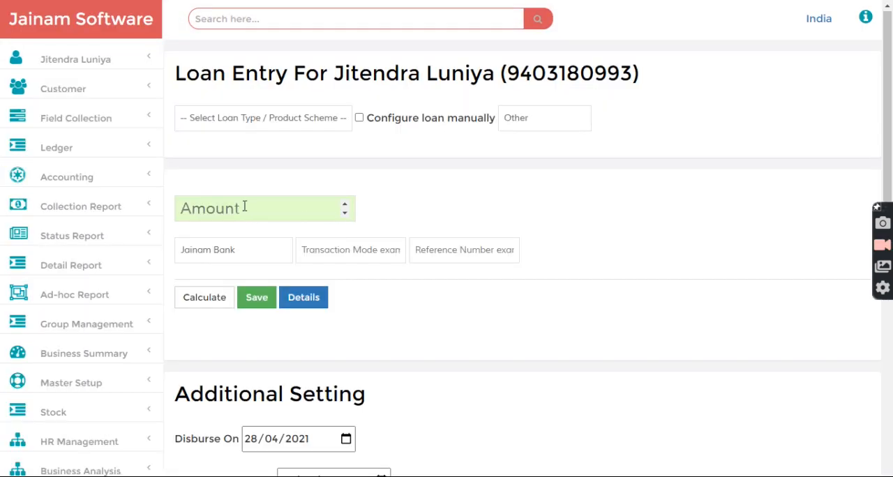
# Choose the Runtime RoI 1 and FROI 1.5 scheme for the third loan and enter an amount of 10000
pyautogui.click(253, 118)
pyautogui.click(242, 151)
pyautogui.write('10000')
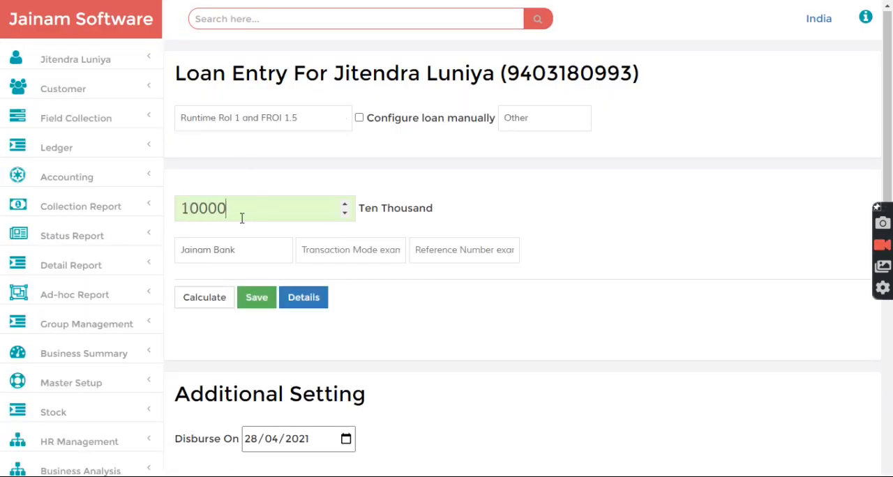
# Set the third loan's disbursement date to 20/04/2021 and save the loan
pyautogui.scroll(-3, 348, 188)
pyautogui.click(250, 243)
pyautogui.write('20')
pyautogui.click(394, 177)
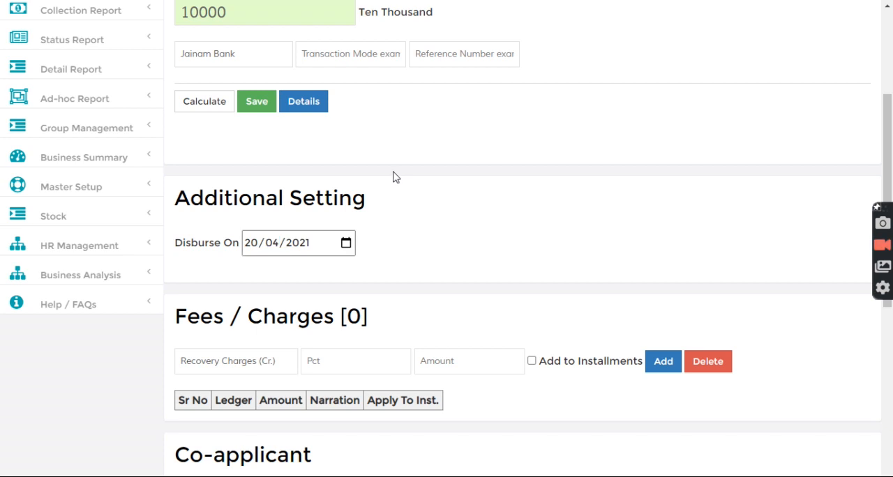
pyautogui.click(256, 102)
pyautogui.scroll(3, 455, 194)
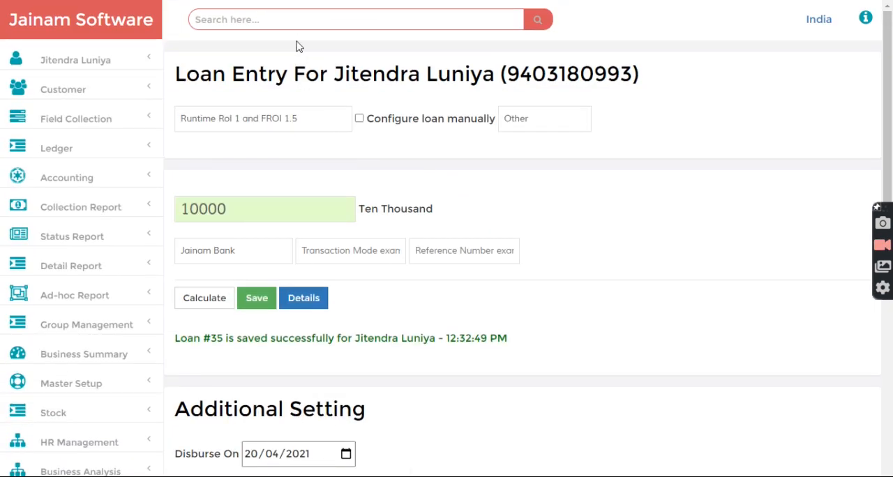
pyautogui.moveTo(211, 342); pyautogui.dragTo(222, 347)
pyautogui.click(237, 345)
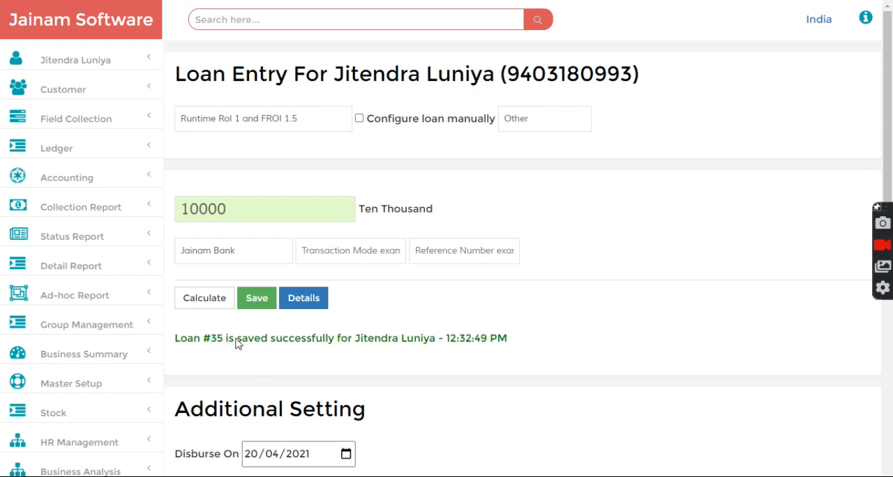
# Look up the first loan by its loan number and examine its start date, monthly rate and interest amount
pyautogui.click(240, 19)
pyautogui.write('35')
pyautogui.press('Return')
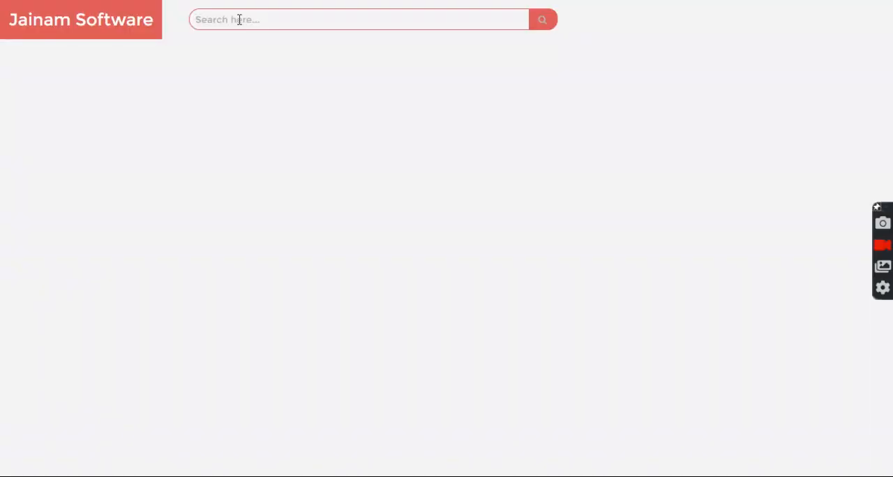
pyautogui.scroll(2, 443, 79)
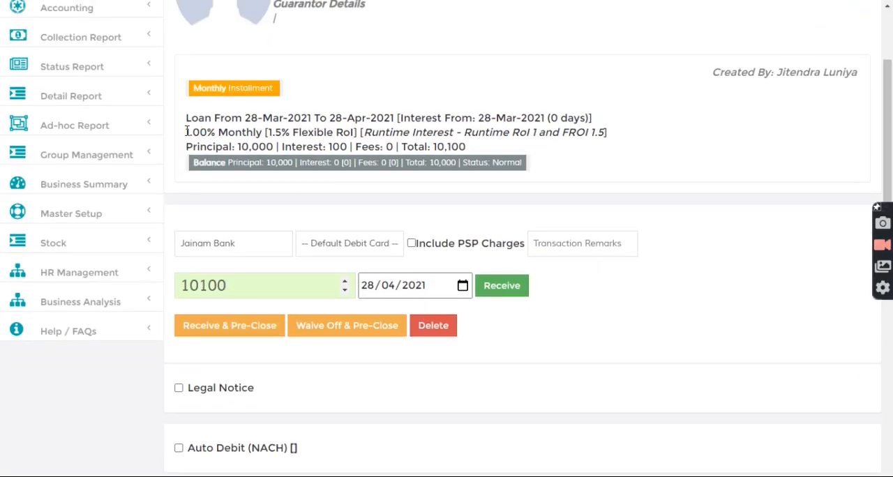
pyautogui.moveTo(245, 119); pyautogui.dragTo(266, 118)
pyautogui.click(280, 116)
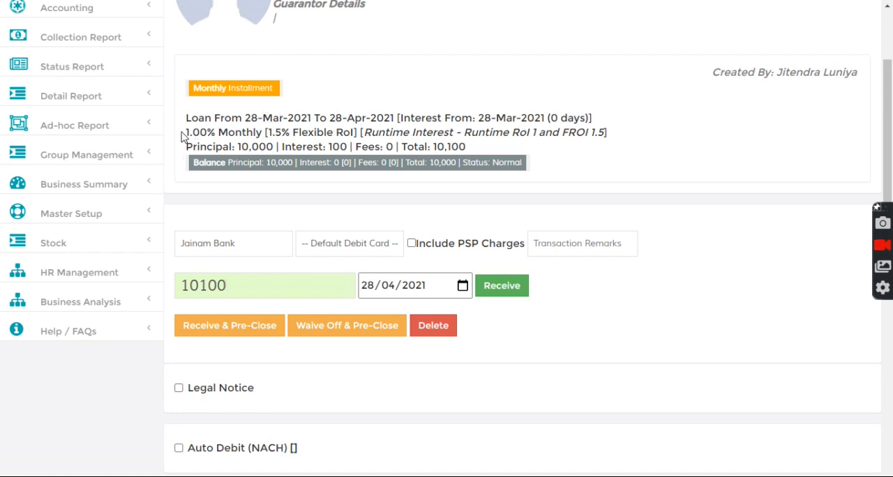
pyautogui.moveTo(185, 133); pyautogui.dragTo(208, 133)
pyautogui.click(253, 138)
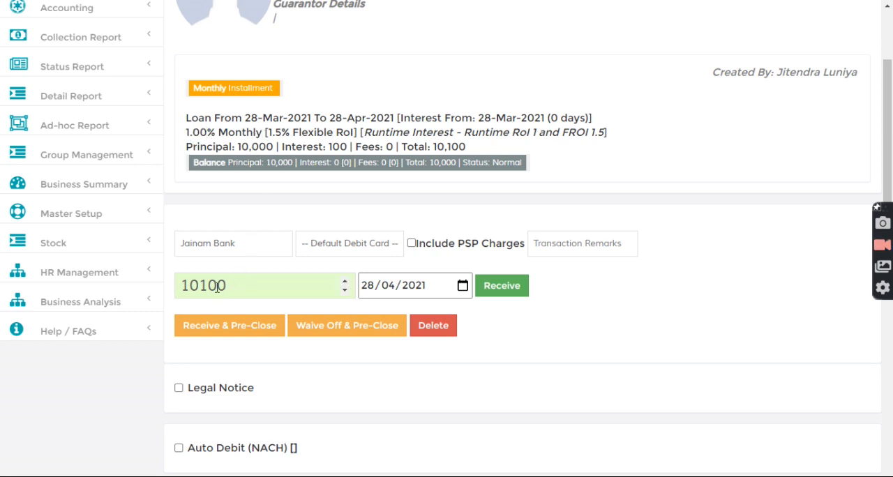
pyautogui.doubleClick(335, 147)
pyautogui.click(352, 146)
# Check the first loan's flexible interest for a receipt date of 29/04/2021 and set the date back to 28/04/2021
pyautogui.click(368, 285)
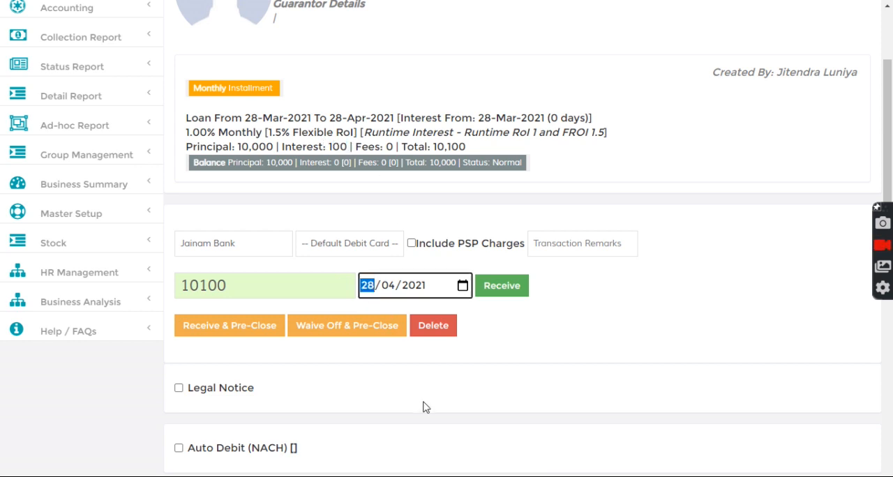
pyautogui.press('Up')
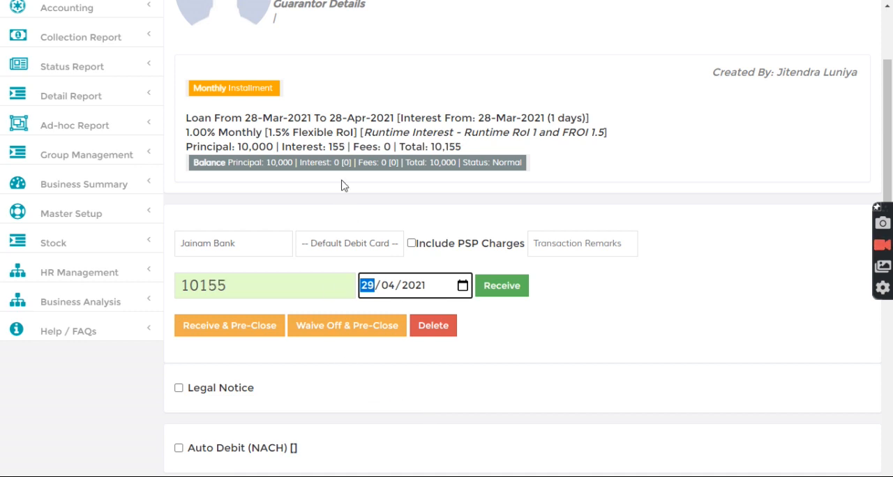
pyautogui.moveTo(330, 150); pyautogui.dragTo(347, 151)
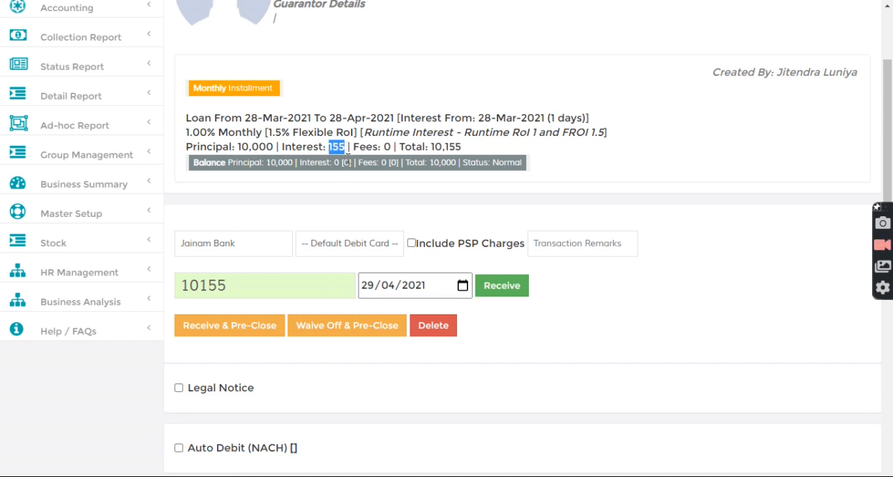
pyautogui.moveTo(268, 133); pyautogui.dragTo(349, 148)
pyautogui.click(317, 175)
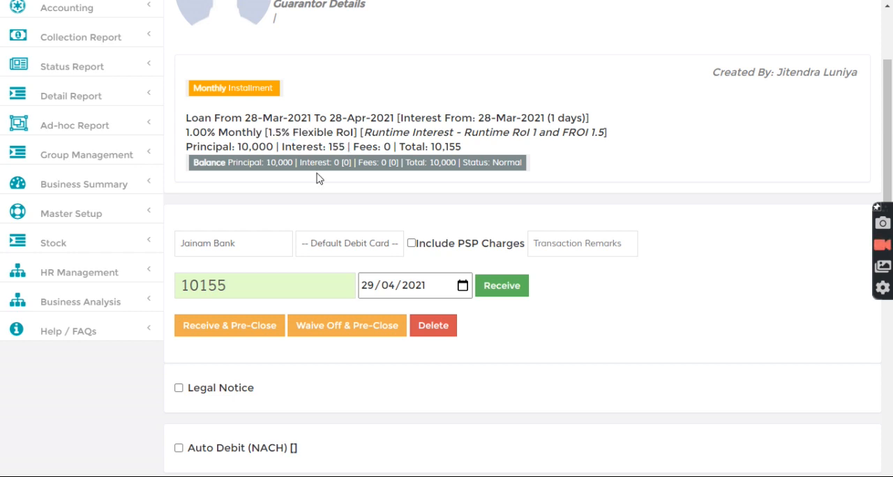
pyautogui.click(372, 293)
pyautogui.press('Down')
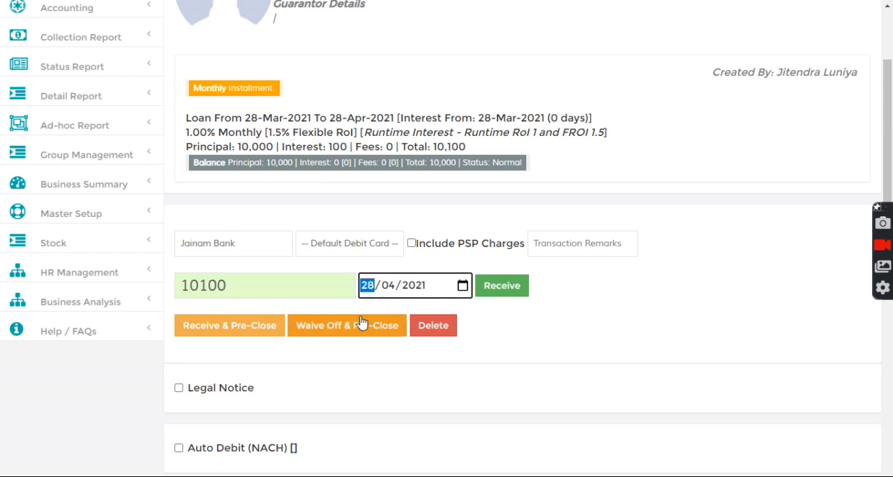
pyautogui.click(275, 184)
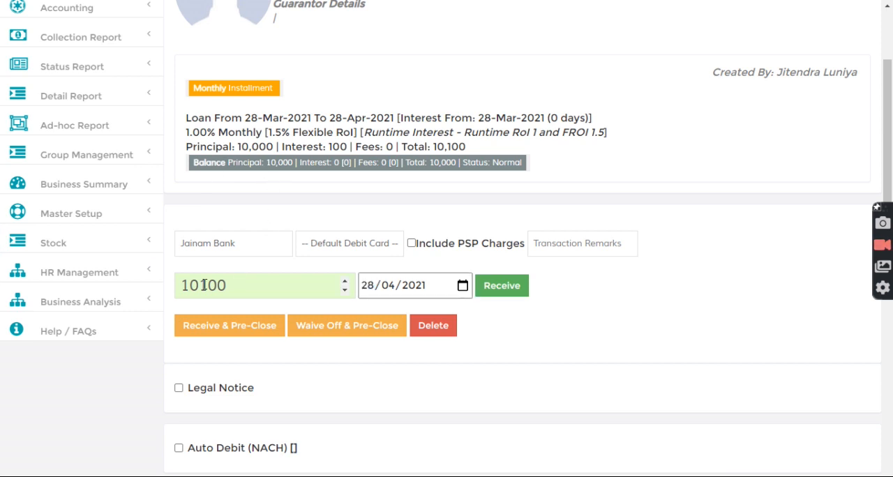
# Reduce the first loan's receipt amount to 100 and receive the payment dated 28/04/2021
pyautogui.moveTo(201, 286); pyautogui.dragTo(175, 300)
pyautogui.press('BackSpace')
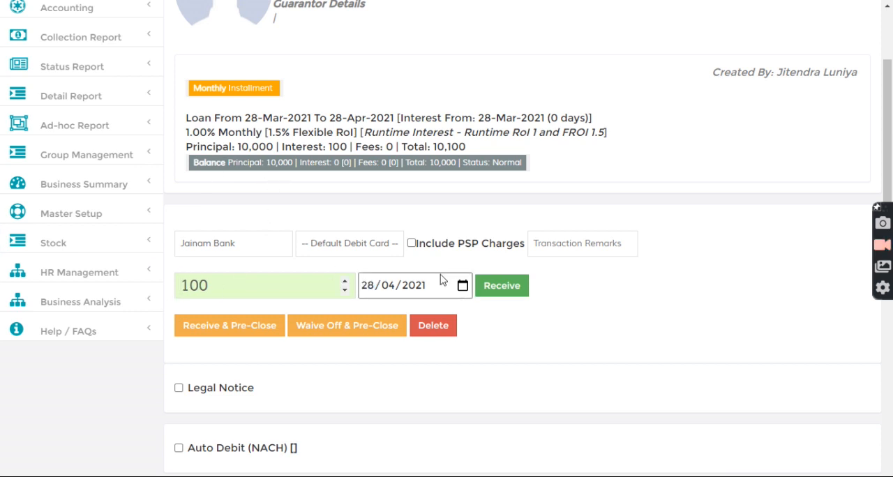
pyautogui.click(502, 287)
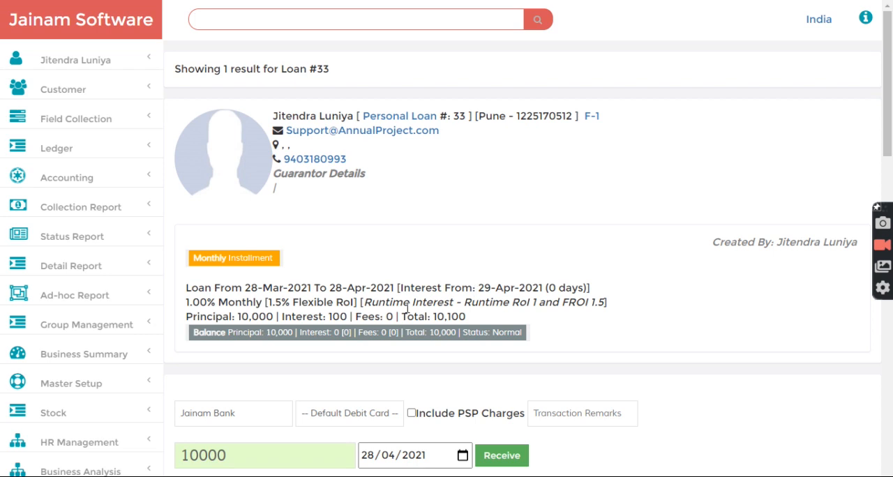
# Highlight the day count beside the first loan's interest start date
pyautogui.scroll(-1, 498, 264)
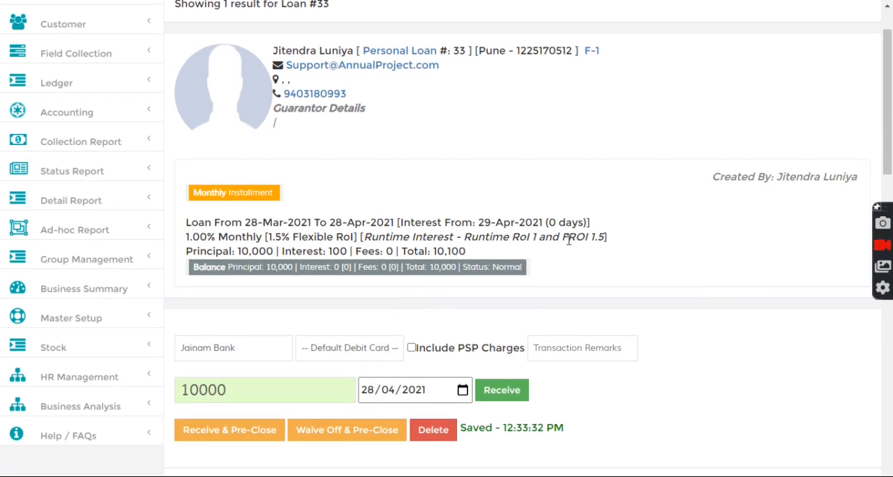
pyautogui.moveTo(551, 222); pyautogui.dragTo(578, 223)
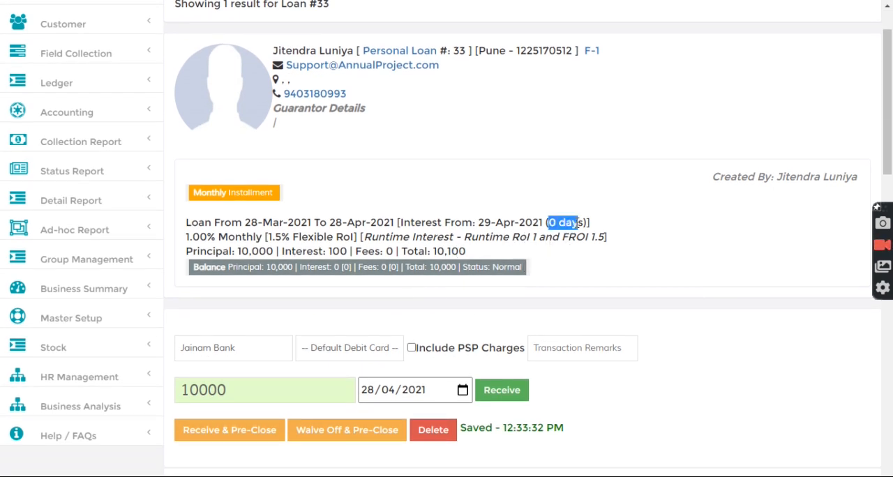
pyautogui.click(520, 206)
pyautogui.scroll(2, 515, 205)
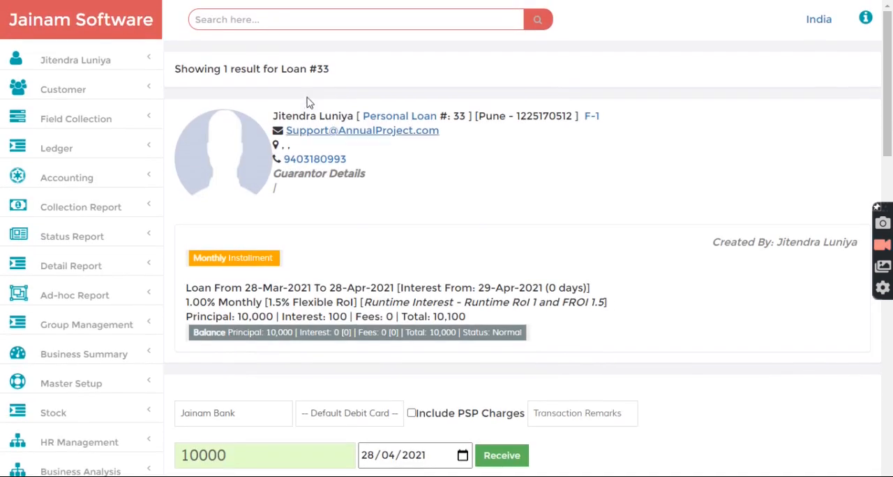
# Look up the second loan, disbursed 27-Mar-2021, by its loan number and view its details
pyautogui.click(280, 17)
pyautogui.write('34')
pyautogui.press('Return')
pyautogui.doubleClick(345, 149)
pyautogui.scroll(1, 383, 72)
pyautogui.scroll(4, 383, 72)
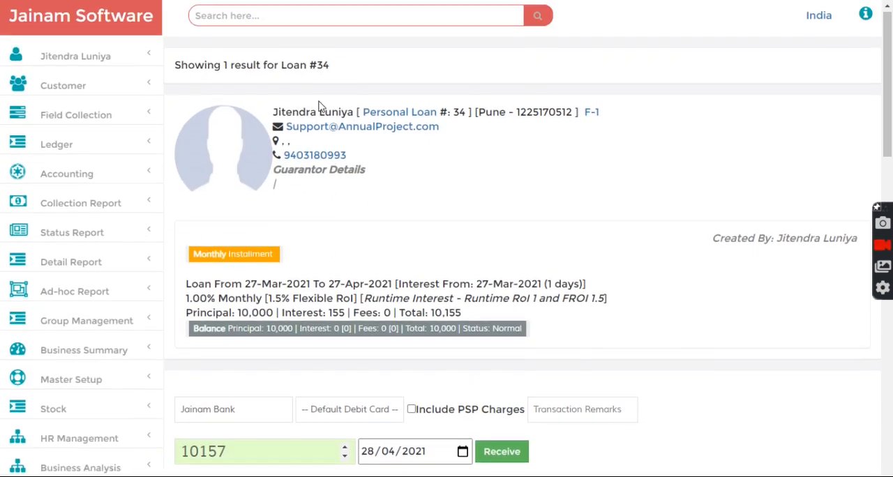
# Reload the second loan and highlight its monthly rate and the day count beside its interest start date
pyautogui.click(280, 25)
pyautogui.write('34')
pyautogui.press('Return')
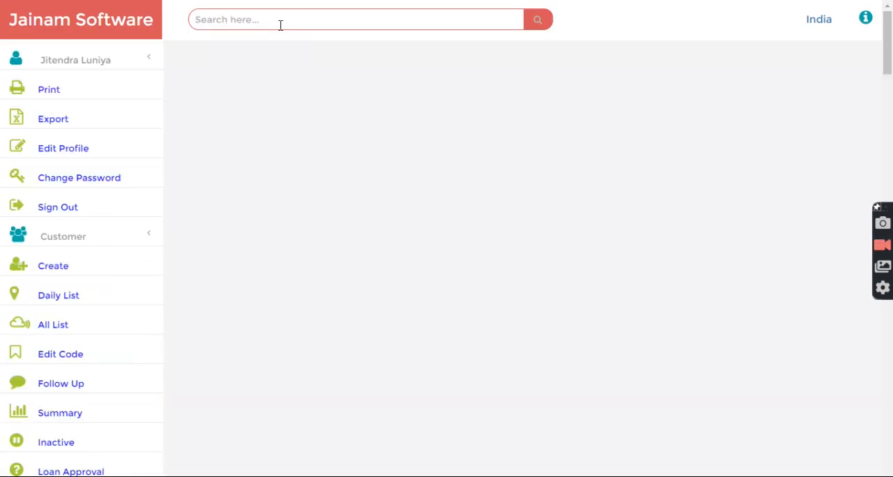
pyautogui.scroll(5, 382, 72)
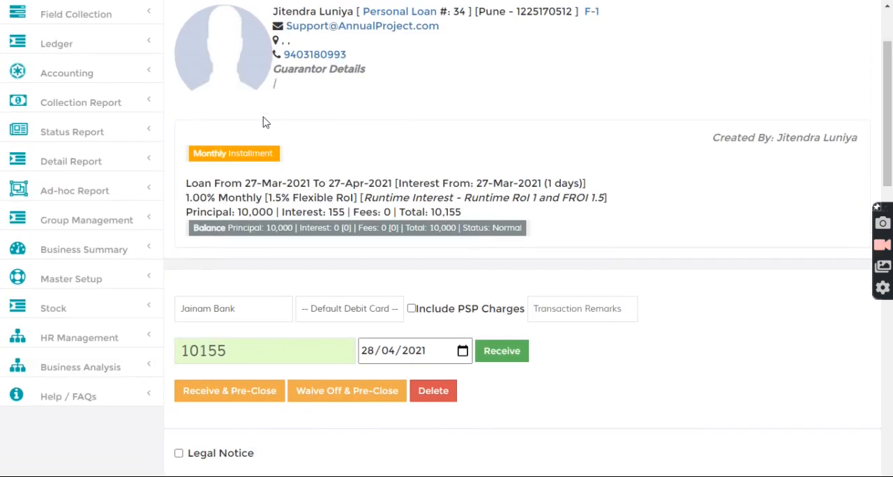
pyautogui.scroll(-1, 215, 317)
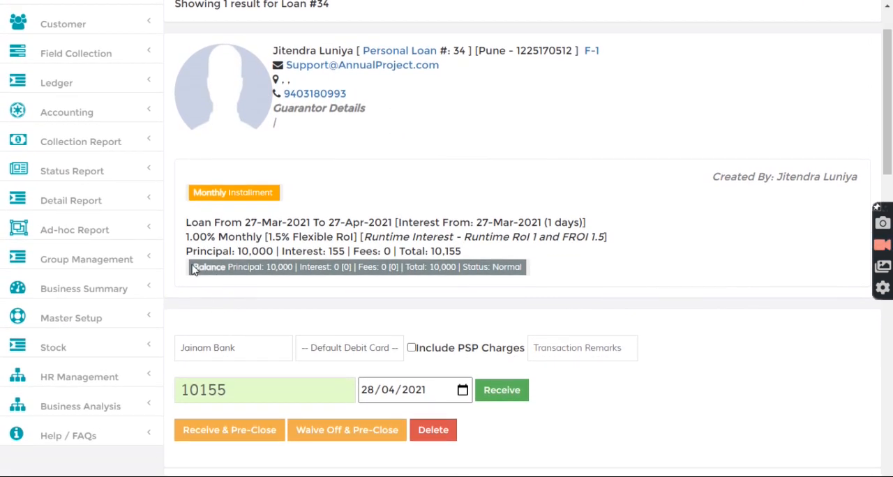
pyautogui.moveTo(182, 237); pyautogui.dragTo(293, 241)
pyautogui.click(297, 242)
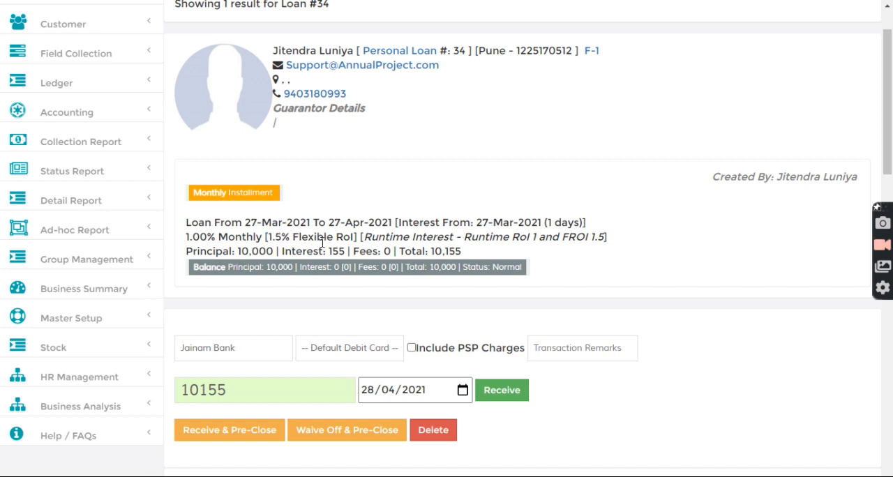
pyautogui.moveTo(548, 222); pyautogui.dragTo(582, 223)
pyautogui.click(552, 216)
# Highlight the second loan's flexible rate together with its interest amount
pyautogui.scroll(-2, 549, 237)
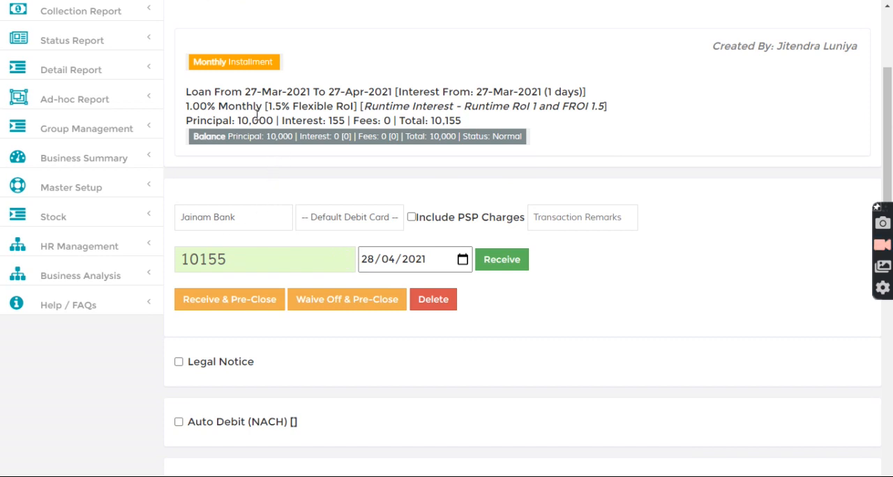
pyautogui.moveTo(266, 108); pyautogui.dragTo(346, 122)
pyautogui.click(292, 115)
pyautogui.click(330, 136)
# Reduce the second loan's receipt amount to 155 and receive the payment dated 28/04/2021
pyautogui.moveTo(200, 259); pyautogui.dragTo(178, 260)
pyautogui.press('BackSpace')
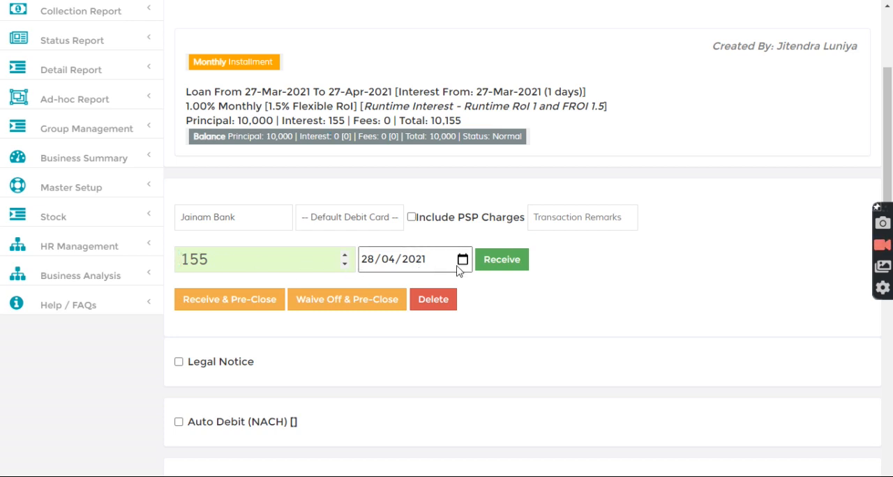
pyautogui.click(506, 261)
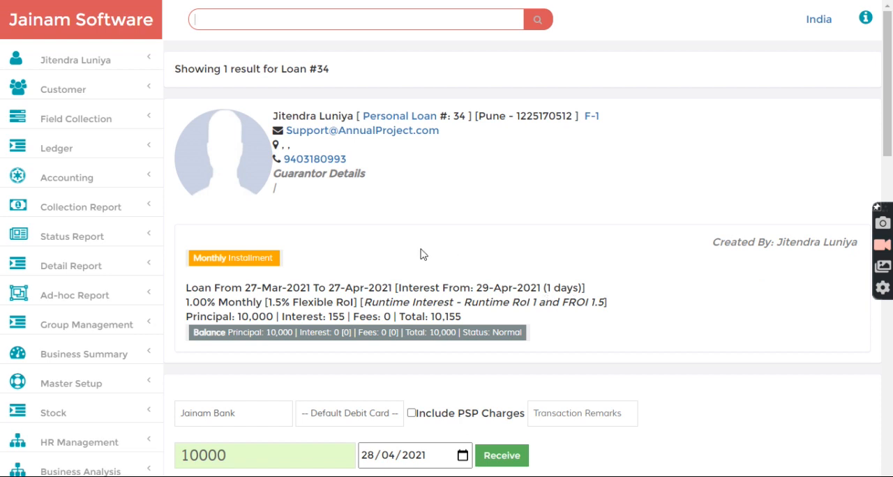
# Highlight the second loan's remaining receipt amount and reload the loan to check its interest details
pyautogui.scroll(-3, 421, 255)
pyautogui.moveTo(180, 260); pyautogui.dragTo(243, 258)
pyautogui.click(407, 164)
pyautogui.scroll(3, 407, 165)
pyautogui.click(290, 24)
pyautogui.write('34')
pyautogui.press('Return')
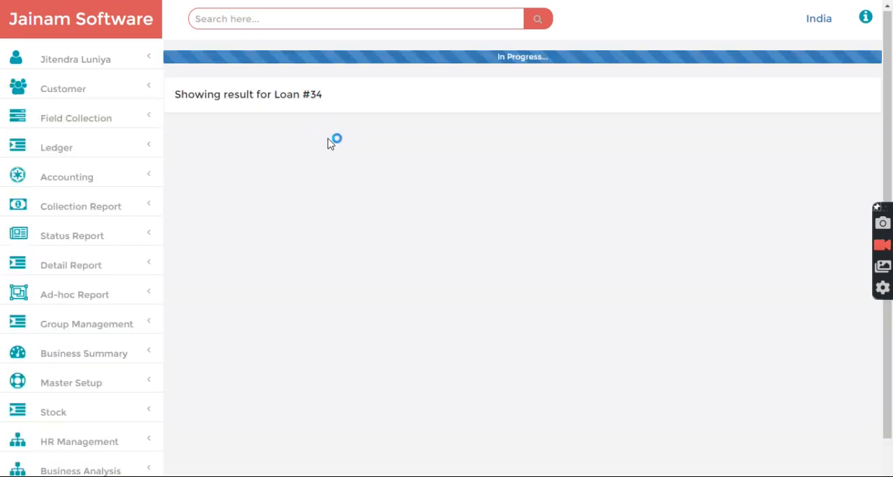
pyautogui.scroll(3, 384, 98)
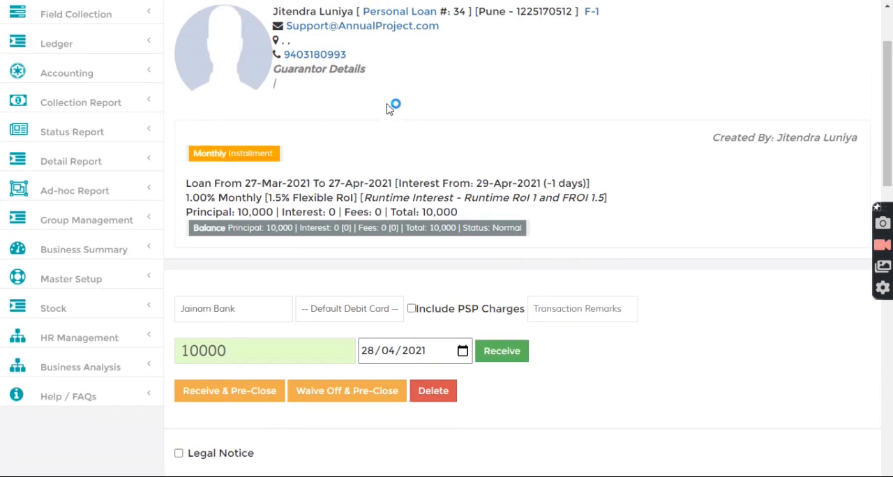
# Look up the third loan, disbursed 20/04/2021, by its loan number
pyautogui.scroll(2, 323, 65)
pyautogui.click(301, 21)
pyautogui.write('35')
pyautogui.press('Return')
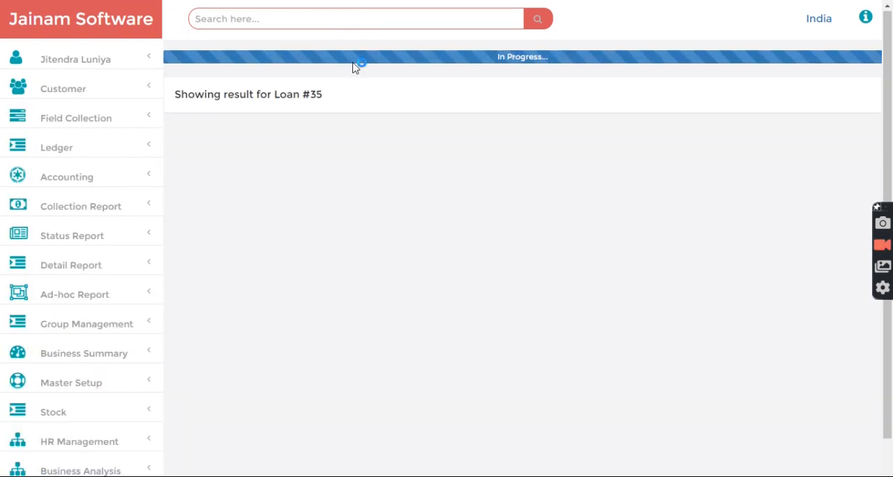
# Highlight the third loan's start date, its monthly interest rate and its flexible rate of interest
pyautogui.scroll(3, 375, 76)
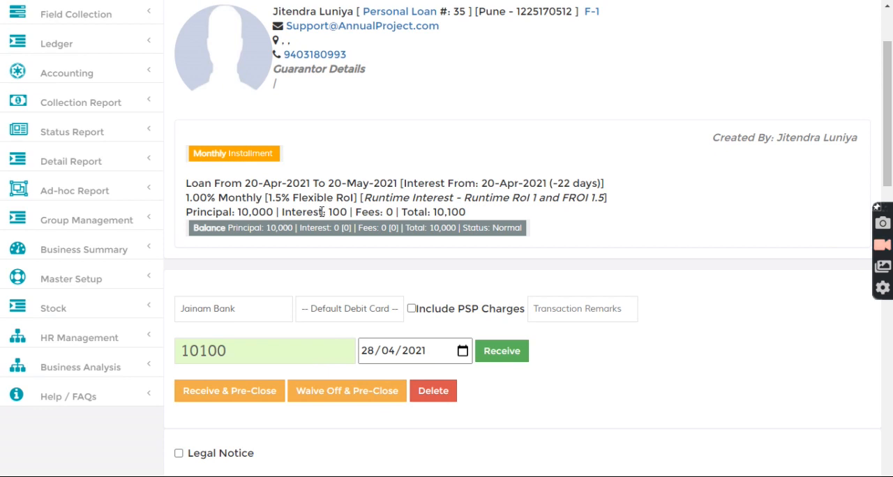
pyautogui.moveTo(246, 183); pyautogui.dragTo(294, 184)
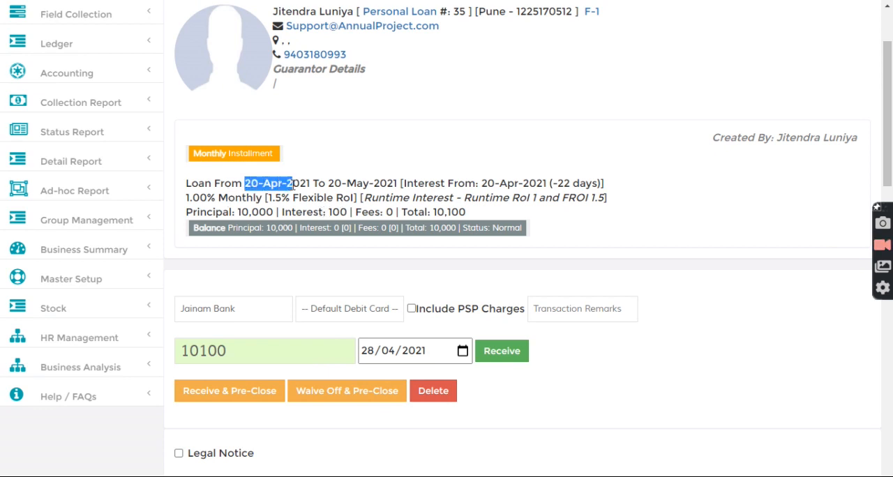
pyautogui.click(308, 184)
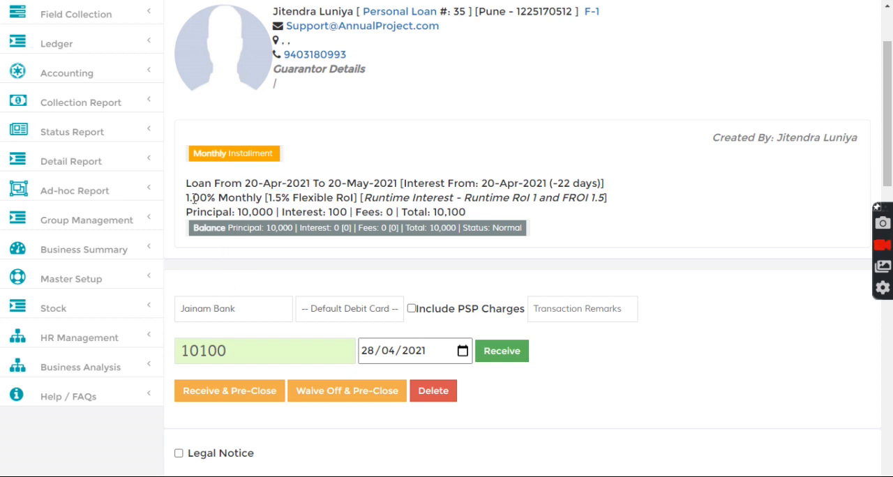
pyautogui.moveTo(187, 198); pyautogui.dragTo(210, 199)
pyautogui.click(235, 200)
pyautogui.moveTo(187, 198); pyautogui.dragTo(219, 199)
pyautogui.click(240, 199)
pyautogui.moveTo(186, 197); pyautogui.dragTo(273, 199)
pyautogui.click(275, 200)
pyautogui.scroll(2, 281, 184)
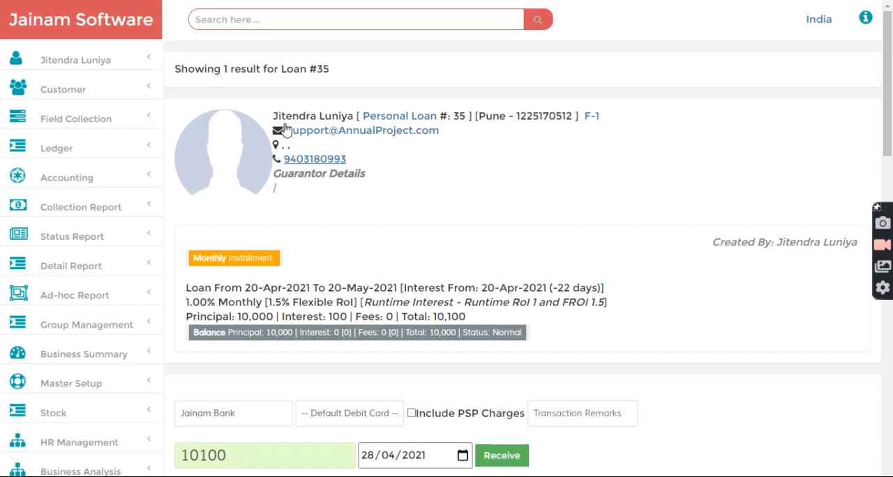
# Start another loan entry for the same customer with the Runtime RoI 1 and FROI 1.5 scheme and an amount of 10000
pyautogui.moveTo(285, 21)
pyautogui.click(264, 19)
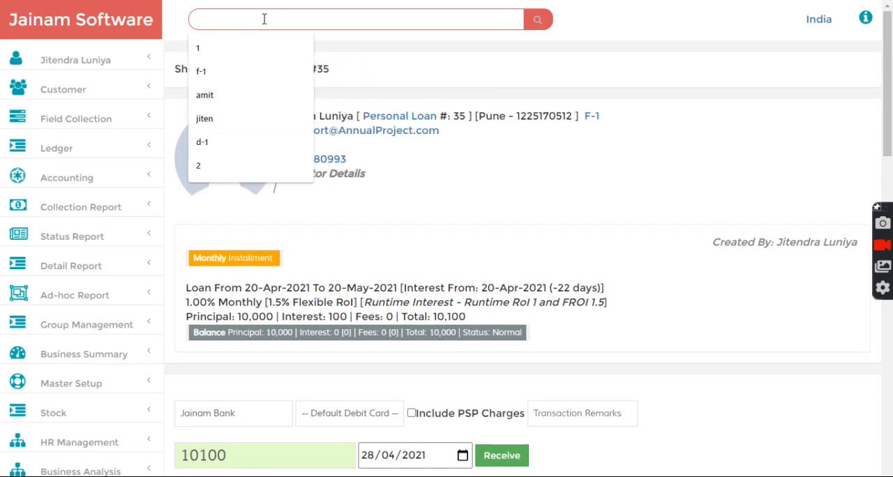
pyautogui.write('f-')
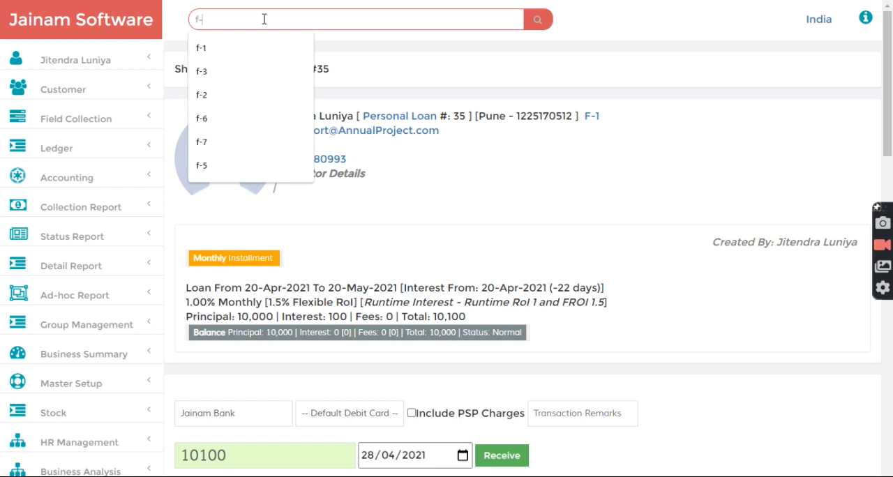
pyautogui.write('1')
pyautogui.press('Return')
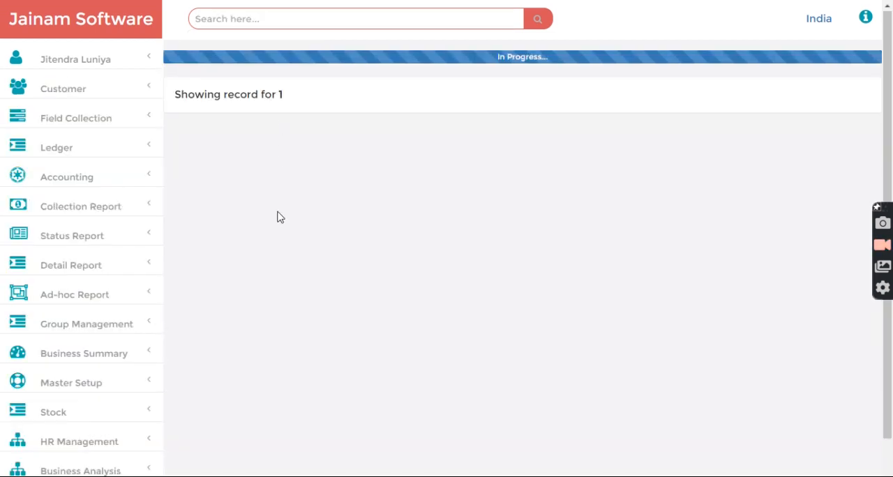
pyautogui.click(307, 293)
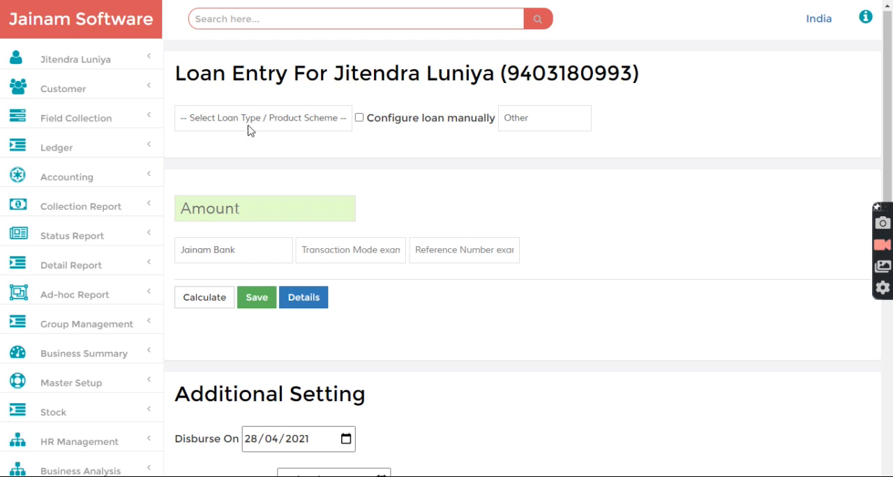
pyautogui.click(249, 124)
pyautogui.click(243, 150)
pyautogui.click(234, 211)
pyautogui.write('10000')
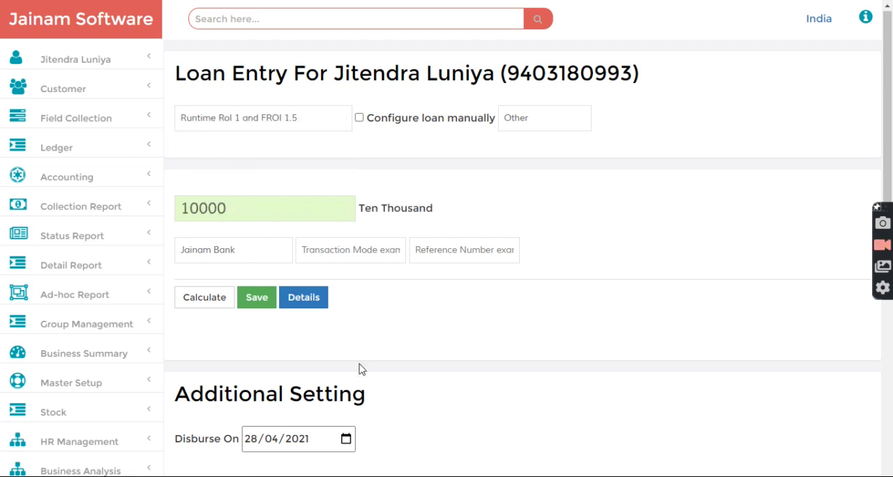
# Set the loan's disbursement date to 27/03/2021 and save the loan
pyautogui.scroll(-3, 361, 368)
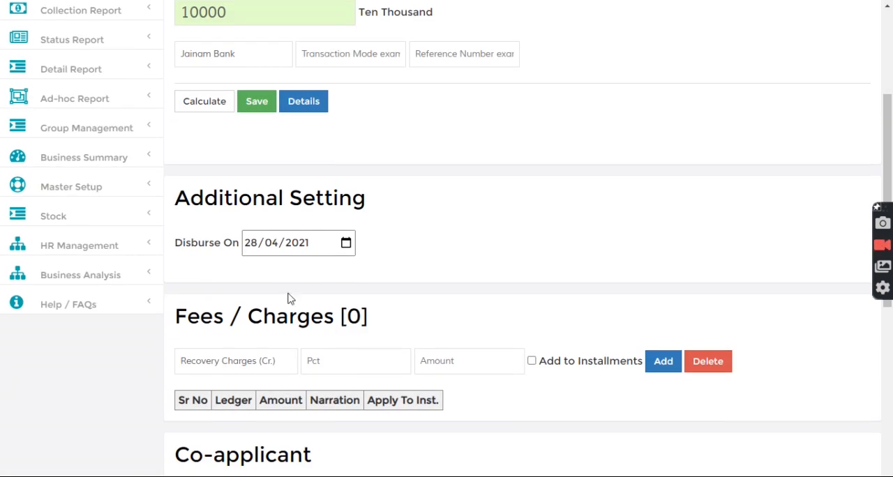
pyautogui.click(261, 254)
pyautogui.press('Right')
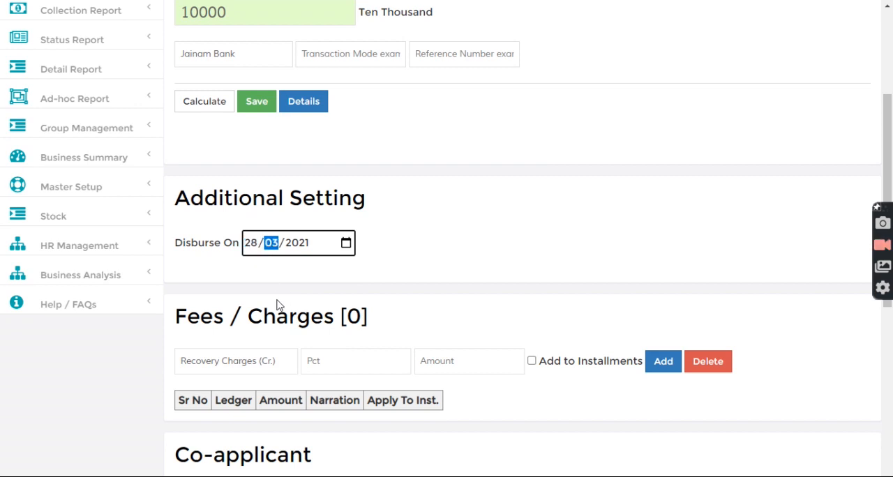
pyautogui.press('Left')
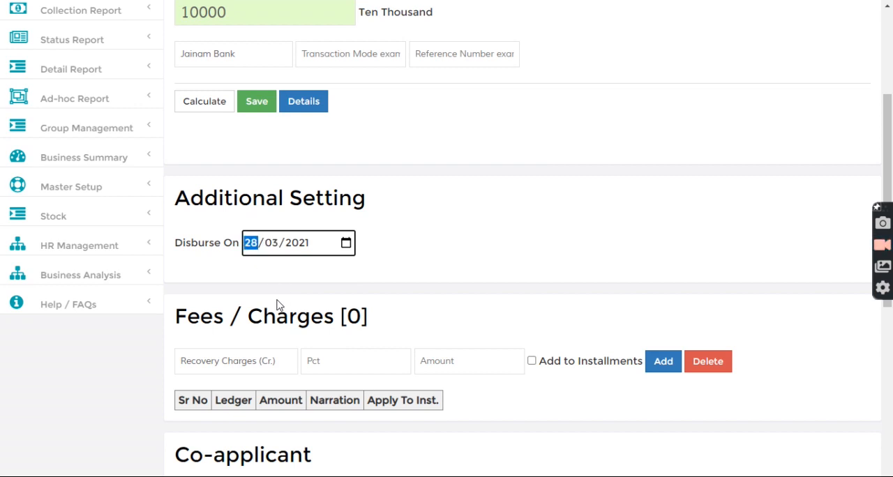
pyautogui.press('Down')
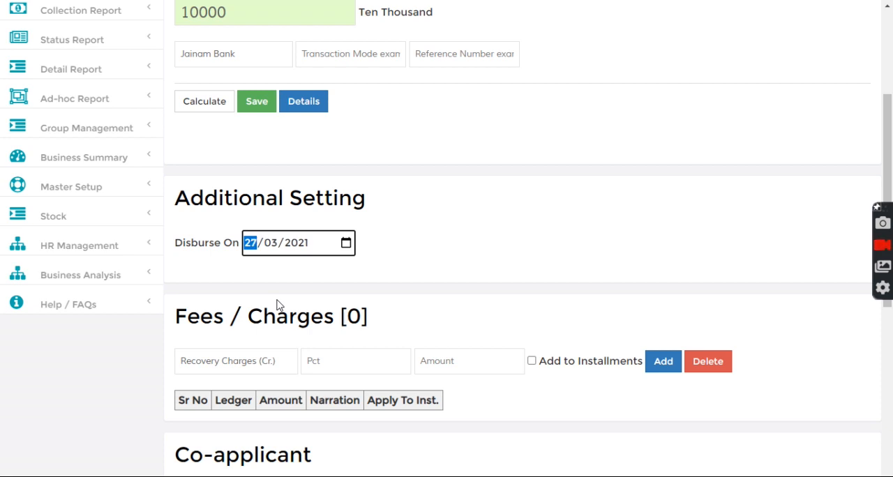
pyautogui.click(314, 178)
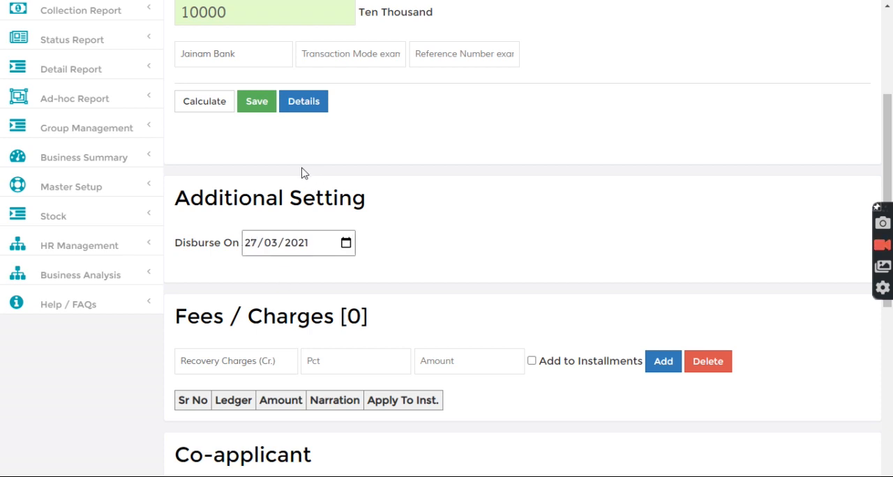
pyautogui.click(257, 102)
# Look up the newly saved loan, disbursed 27/03/2021, by its loan number
pyautogui.scroll(3, 350, 190)
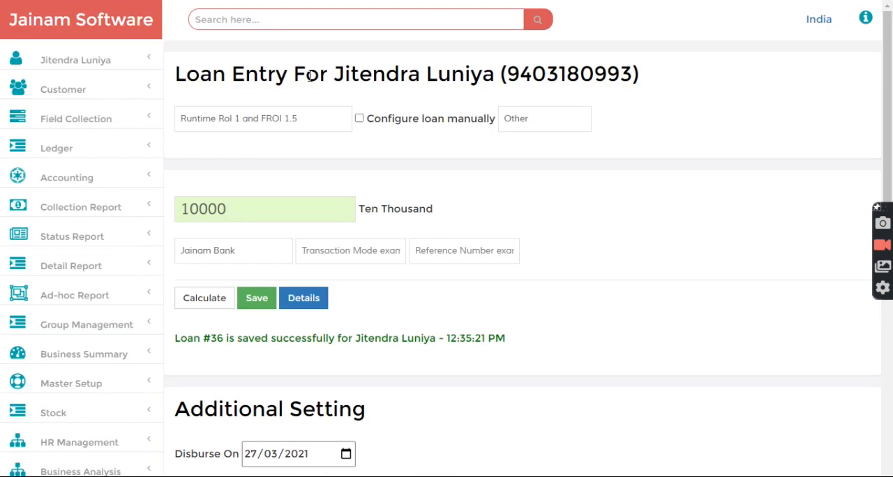
pyautogui.click(292, 19)
pyautogui.write('36')
pyautogui.press('Return')
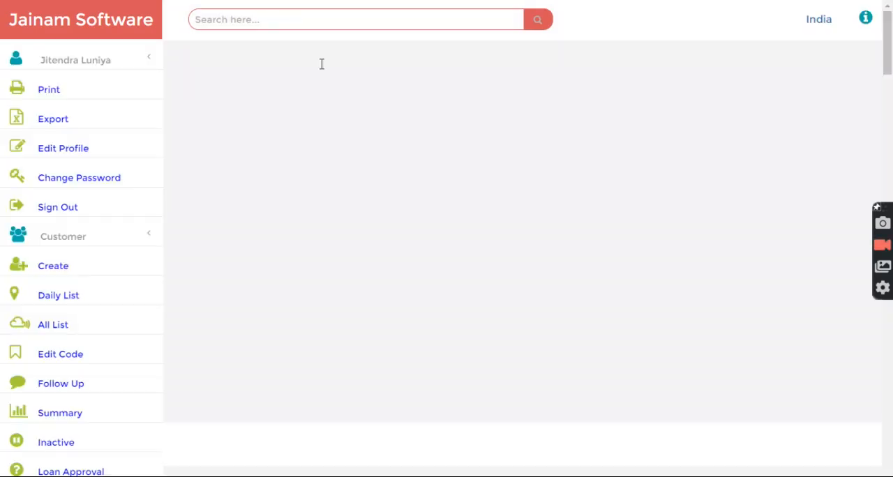
pyautogui.scroll(2, 388, 80)
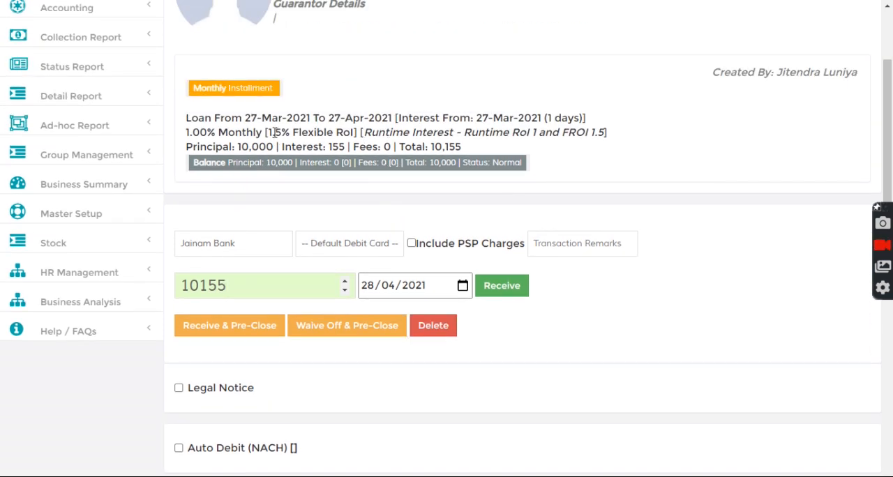
# Set the receipt date to 27/04/2021, reduce the receipt amount to 100 and receive the payment
pyautogui.click(367, 286)
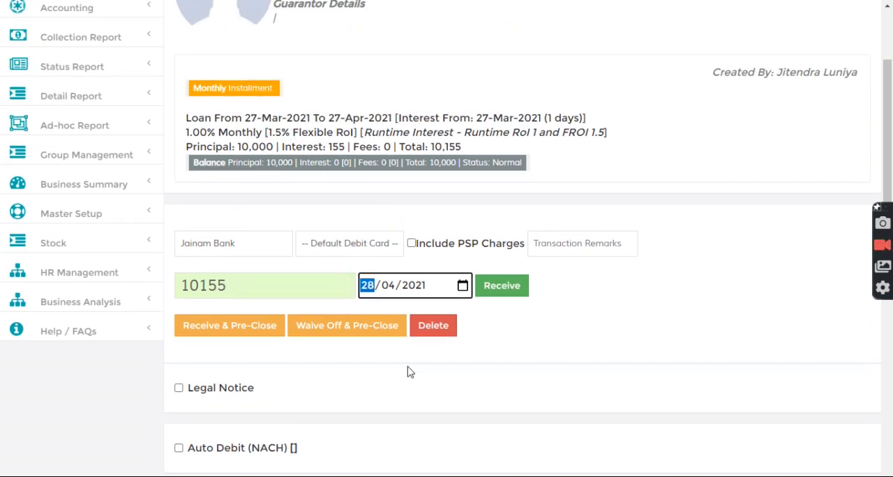
pyautogui.press('Down')
pyautogui.click(418, 205)
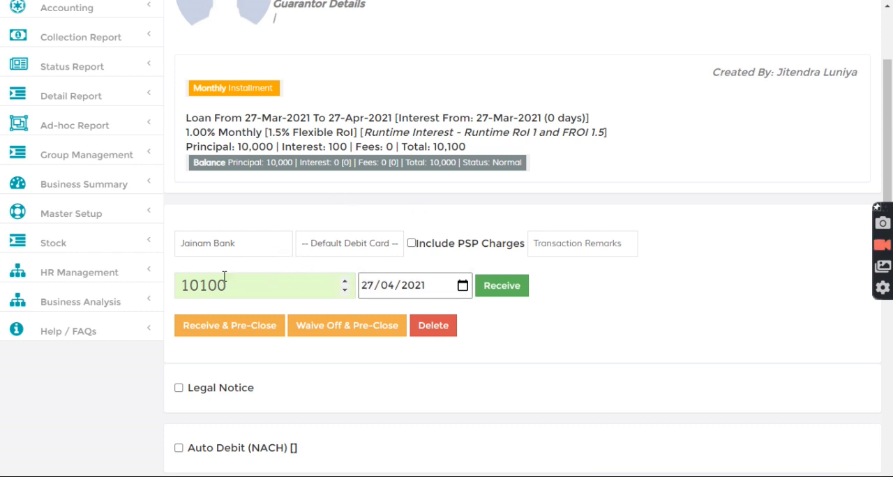
pyautogui.moveTo(199, 285); pyautogui.dragTo(178, 286)
pyautogui.press('BackSpace')
pyautogui.click(502, 287)
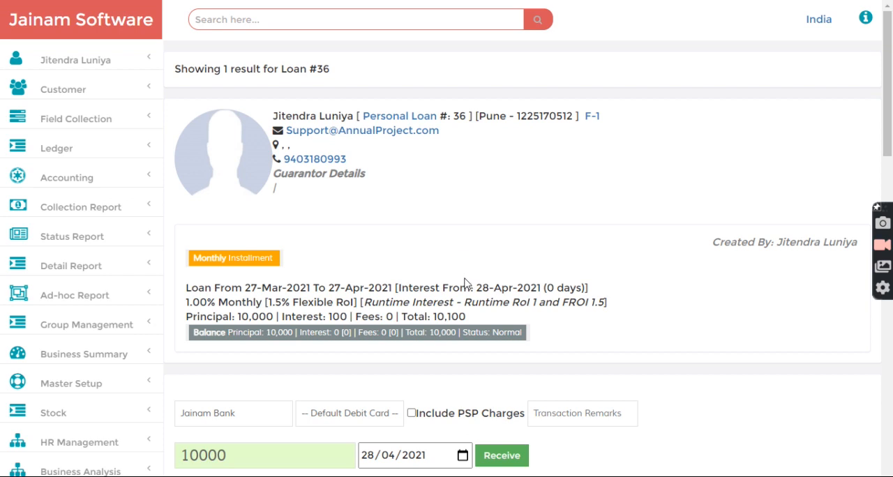
# Reload the loan disbursed 27/03/2021 by its loan number to check its interest details
pyautogui.click(255, 19)
pyautogui.write('36')
pyautogui.press('Return')
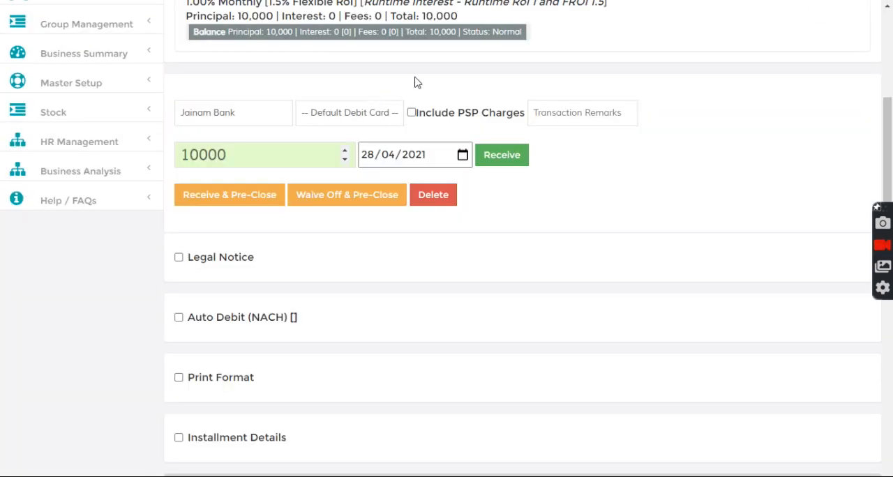
pyautogui.scroll(2, 427, 92)
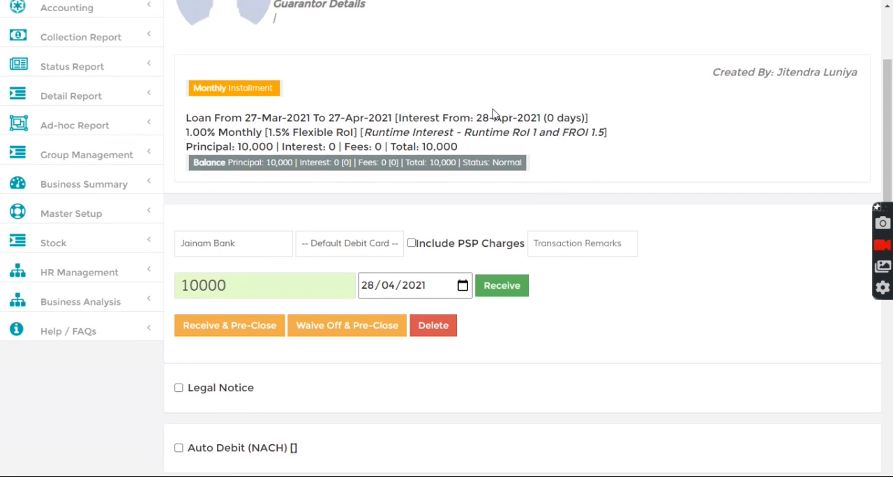
# Show the loan's Installment Tracker and highlight the entry in its installment statement
pyautogui.scroll(-4, 369, 268)
pyautogui.click(218, 366)
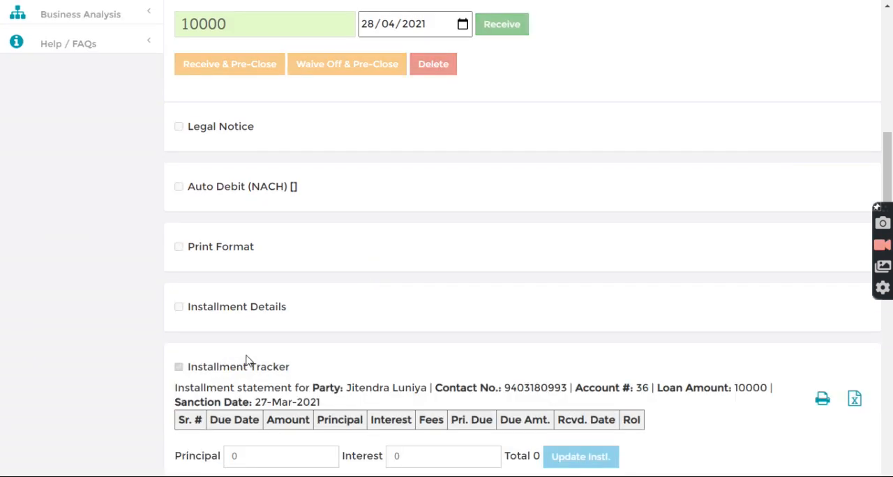
pyautogui.scroll(-2, 247, 361)
pyautogui.moveTo(222, 312); pyautogui.dragTo(347, 313)
pyautogui.click(294, 312)
pyautogui.click(358, 312)
# Highlight the day count beside the loan's interest start date
pyautogui.scroll(6, 374, 301)
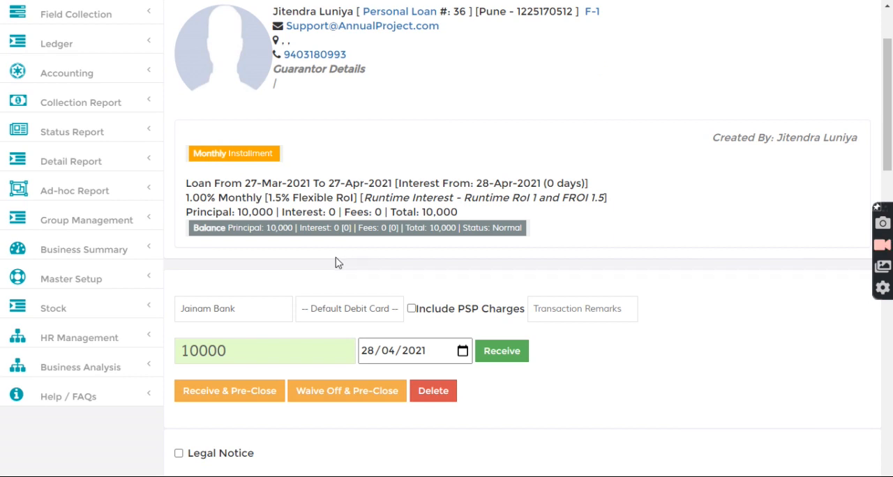
pyautogui.moveTo(549, 183); pyautogui.dragTo(575, 185)
pyautogui.click(518, 155)
# Open a new loan entry for the customer using the Runtime RoI 1 and FROI 1.5 scheme and enter 10000 as the amount
pyautogui.scroll(2, 531, 187)
pyautogui.click(320, 20)
pyautogui.write('1')
pyautogui.press('Return')
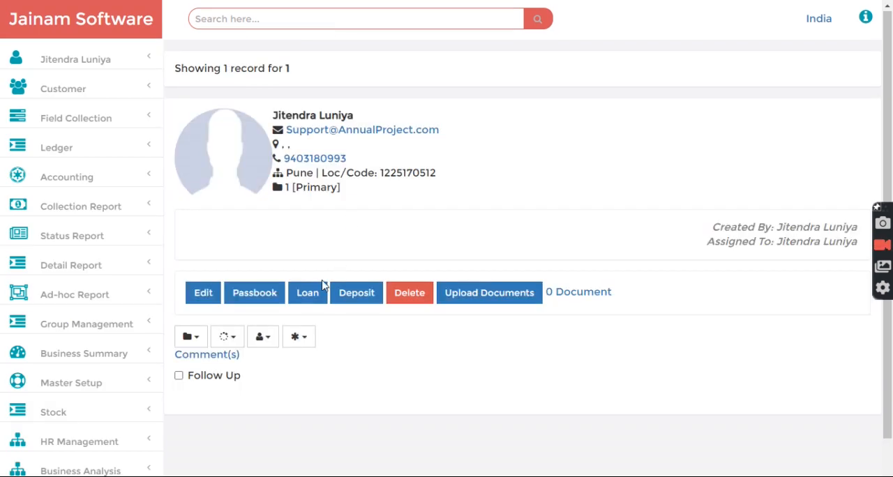
pyautogui.click(323, 286)
pyautogui.click(304, 123)
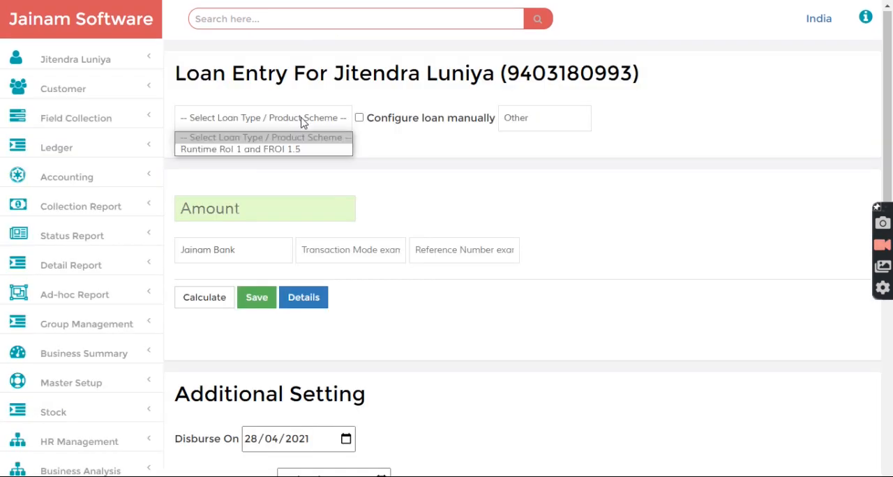
pyautogui.click(300, 150)
pyautogui.write('10000')
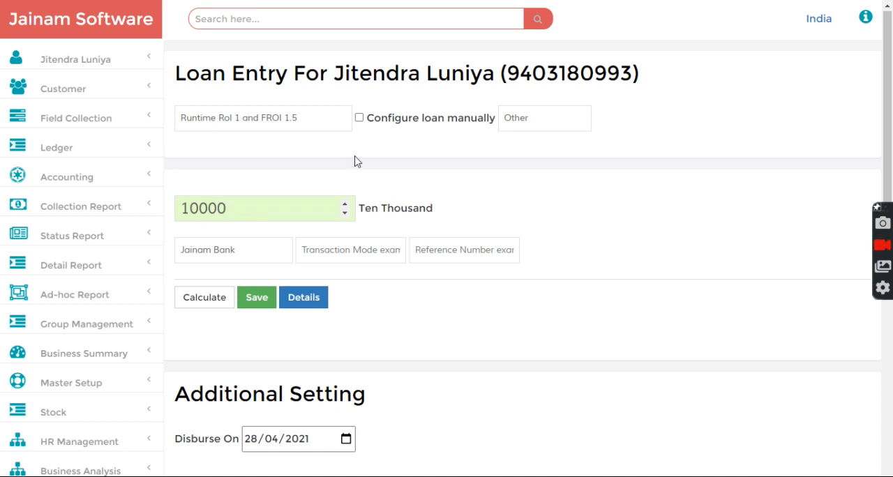
# Set the new loan's disbursement date to 20/03/2021 and save it
pyautogui.scroll(-3, 380, 190)
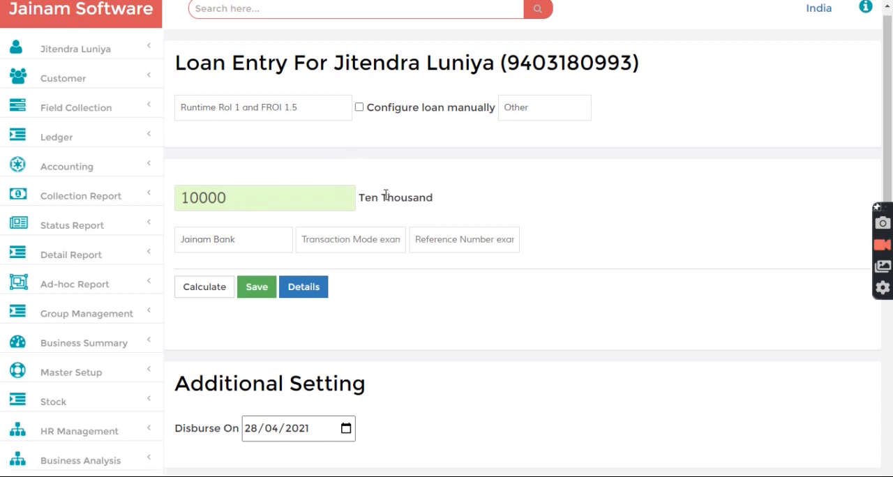
pyautogui.click(250, 243)
pyautogui.write('20')
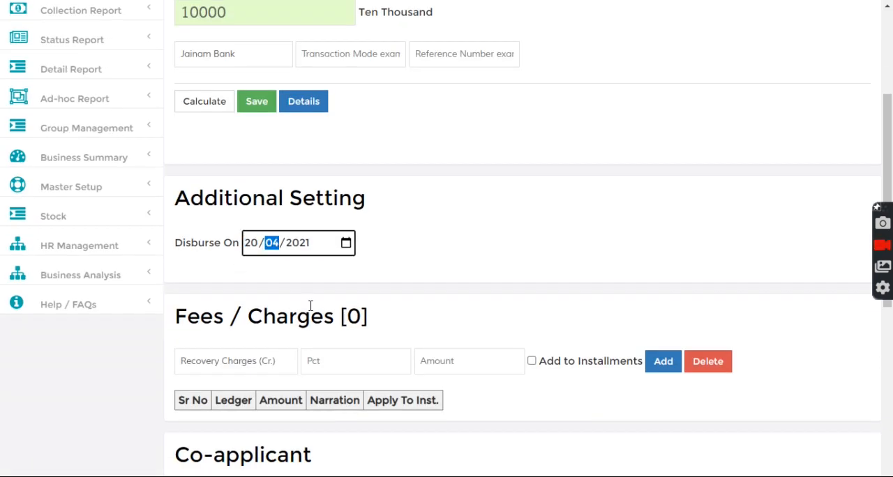
pyautogui.click(256, 105)
# Look up the new loan, disbursed 20/03/2021, by its loan number
pyautogui.scroll(3, 342, 168)
pyautogui.click(286, 26)
pyautogui.write('37')
pyautogui.press('Return')
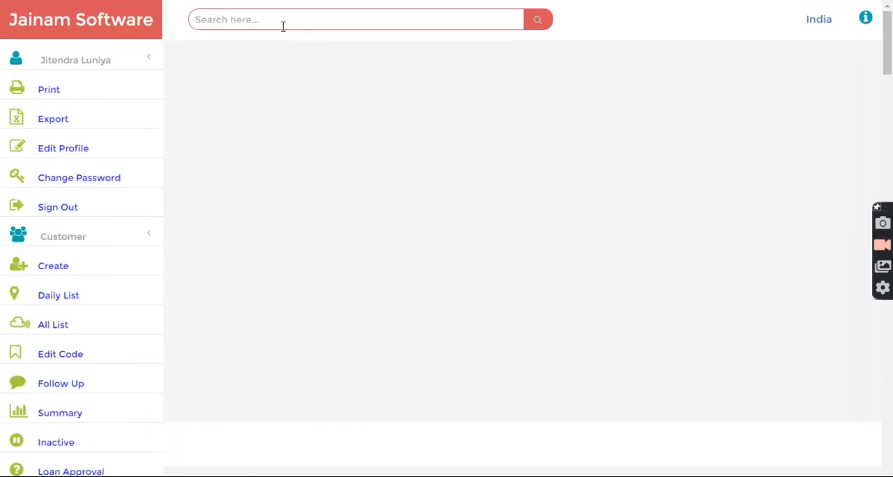
pyautogui.scroll(3, 531, 178)
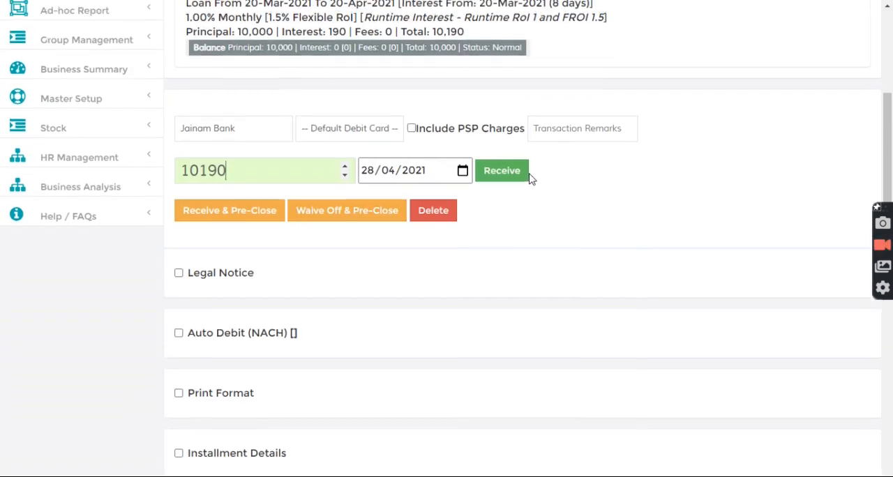
# Change the receipt date to 20/04/2021, cut the receipt amount to 100 and receive the payment
pyautogui.click(367, 350)
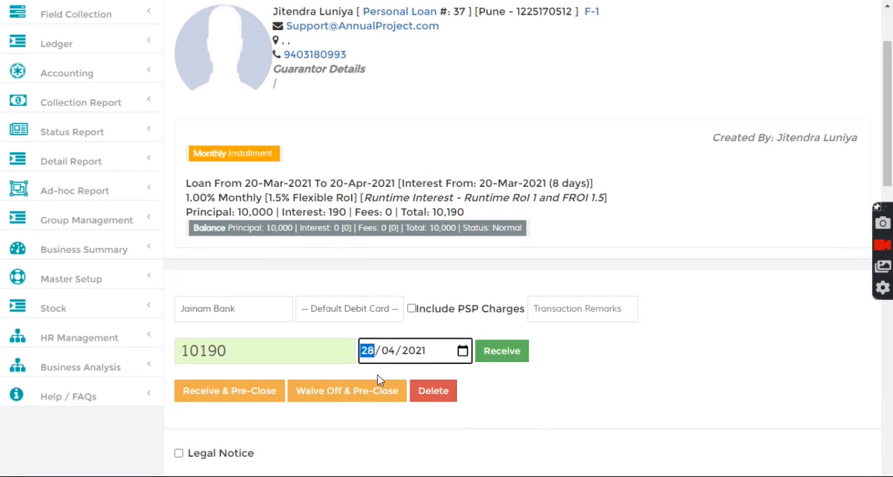
pyautogui.write('20')
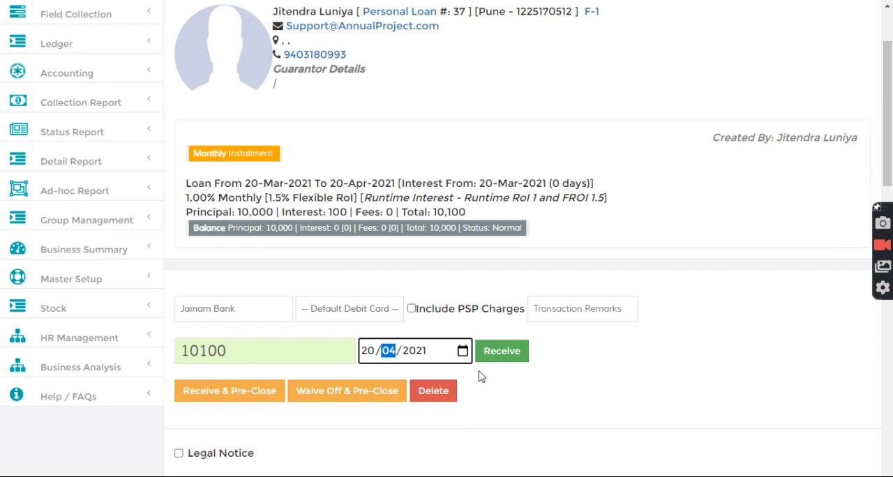
pyautogui.moveTo(200, 350); pyautogui.dragTo(154, 356)
pyautogui.press('BackSpace')
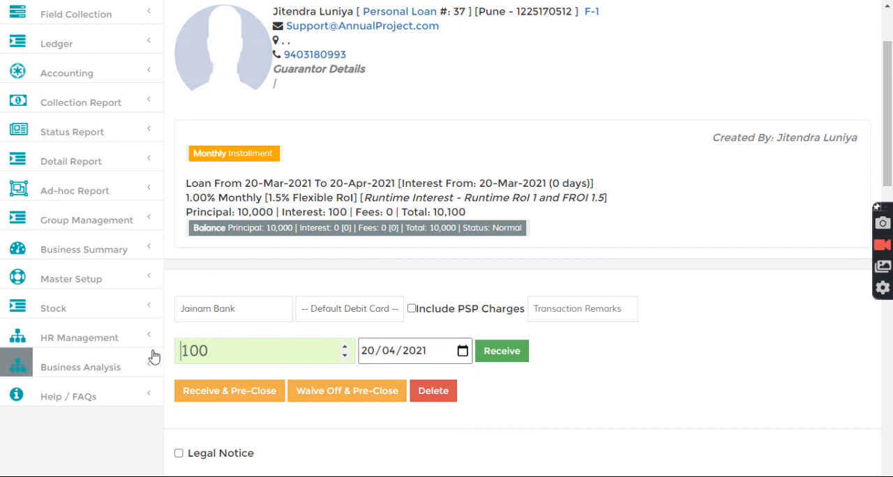
pyautogui.click(503, 354)
# Reload the loan disbursed 20/03/2021 by its loan number to check the interest due after the receipt
pyautogui.click(301, 22)
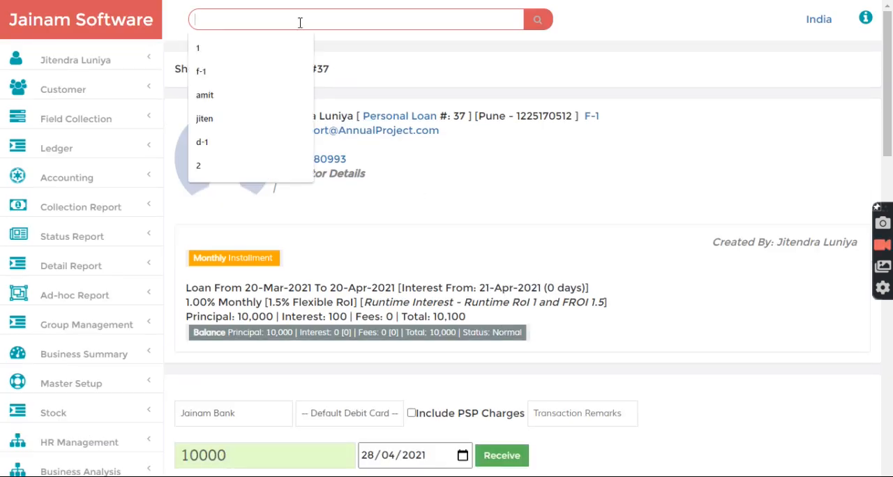
pyautogui.write('37')
pyautogui.press('Return')
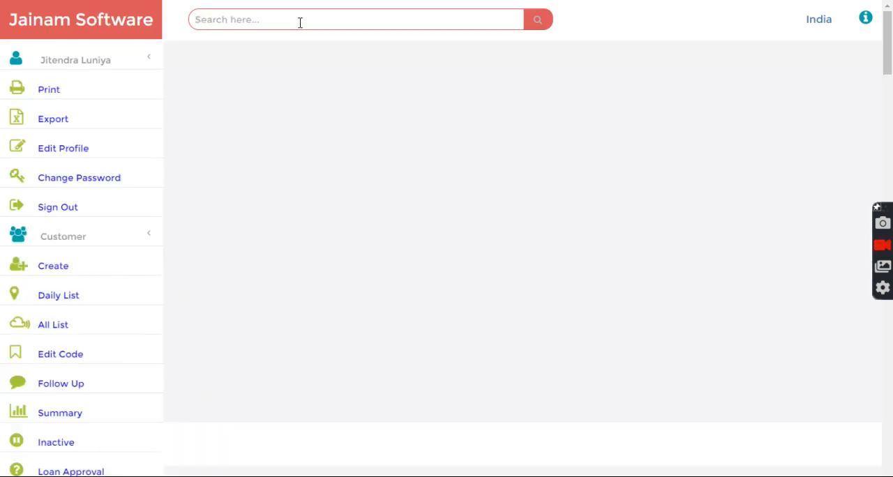
pyautogui.scroll(2, 412, 88)
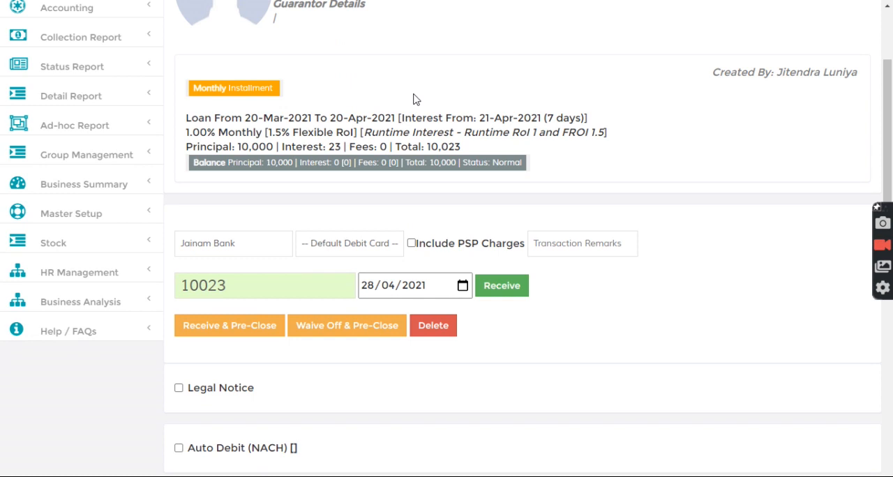
# Examine the loan's interest due, day count, 1.00% monthly rate and 1.5% flexible rate in its summary
pyautogui.doubleClick(334, 146)
pyautogui.click(421, 187)
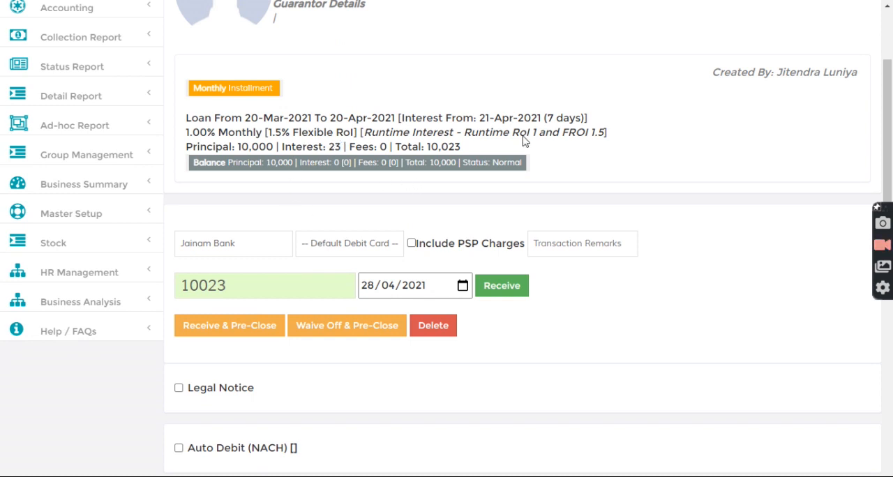
pyautogui.moveTo(547, 119); pyautogui.dragTo(578, 120)
pyautogui.click(578, 120)
pyautogui.moveTo(186, 132); pyautogui.dragTo(210, 134)
pyautogui.click(244, 142)
pyautogui.scroll(3, 365, 94)
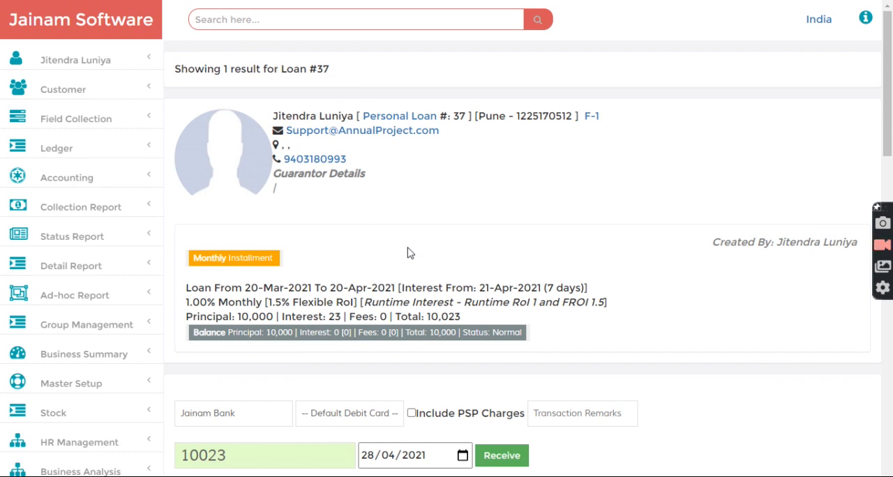
pyautogui.moveTo(187, 305); pyautogui.dragTo(207, 305)
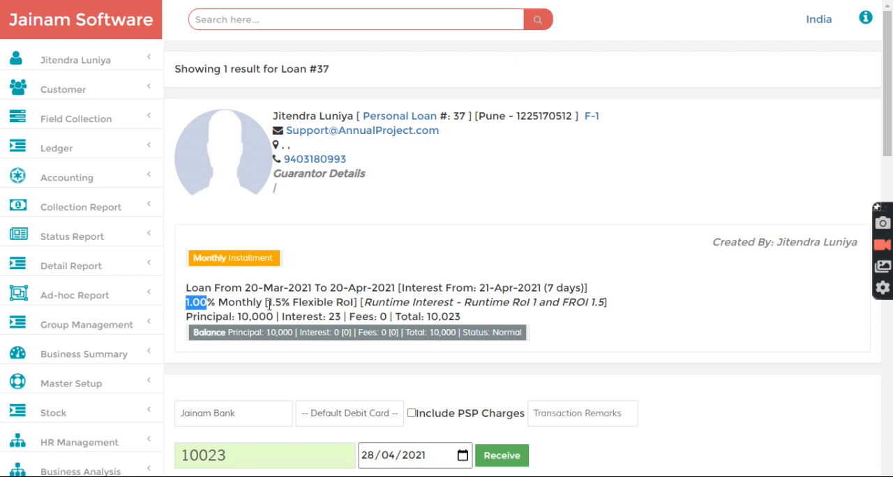
pyautogui.moveTo(270, 305); pyautogui.dragTo(288, 305)
pyautogui.click(346, 279)
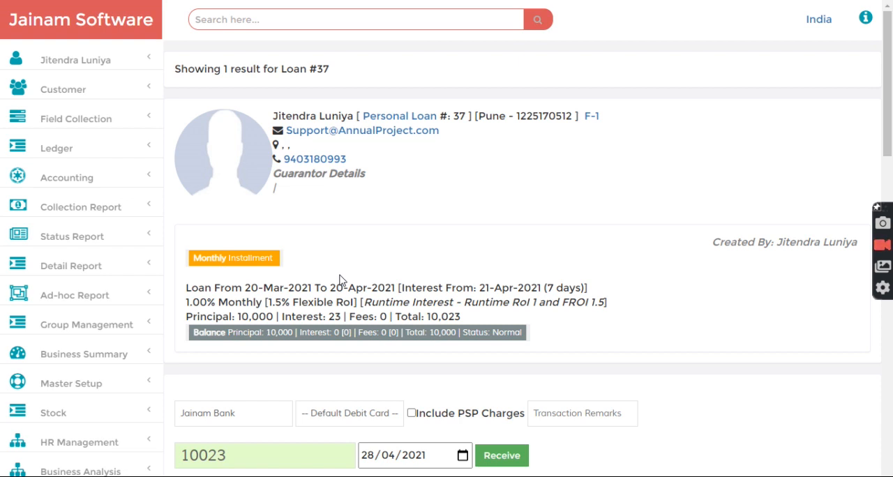
pyautogui.moveTo(187, 301); pyautogui.dragTo(210, 301)
pyautogui.click(230, 300)
# Look up the customer by file code and start a loan entry with scheme "Runtime RoI 1 and FROI 1.5" and amount 10000
pyautogui.click(282, 21)
pyautogui.write('f-1')
pyautogui.press('Return')
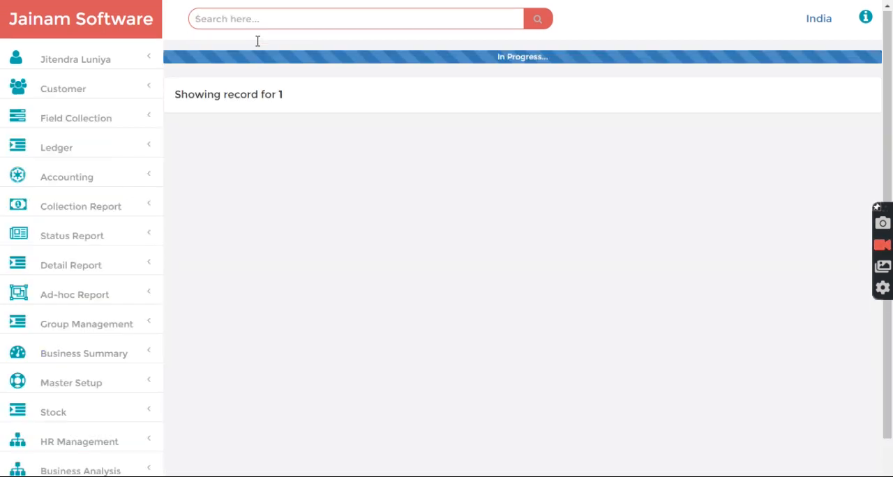
pyautogui.click(307, 293)
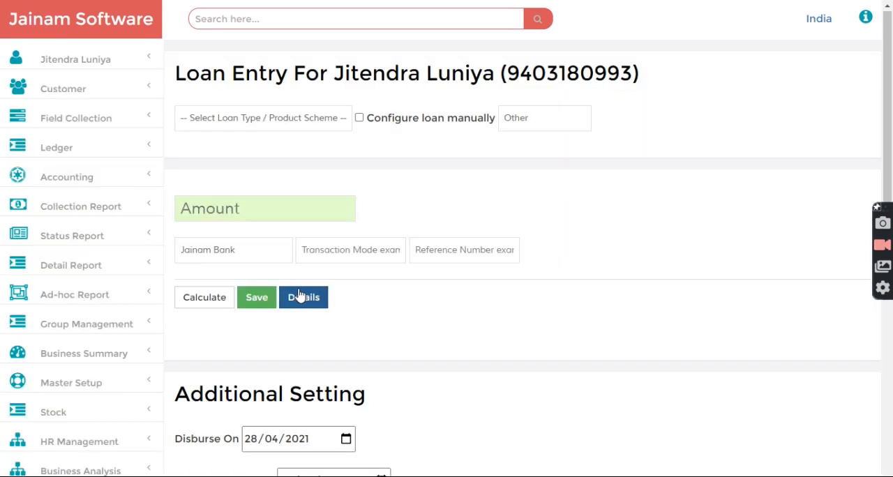
pyautogui.click(293, 118)
pyautogui.click(275, 152)
pyautogui.click(243, 215)
pyautogui.write('10000')
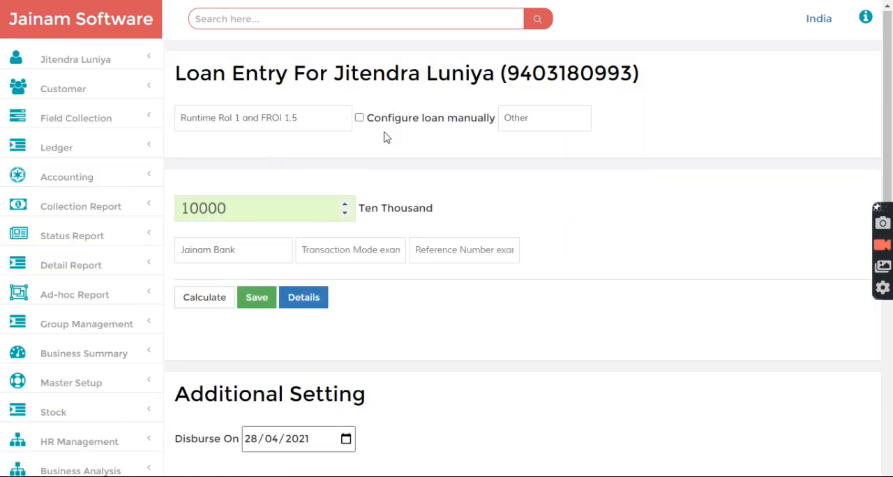
# Set the loan entry's disbursement date to 20/03/2021 and save the loan
pyautogui.scroll(-3, 383, 165)
pyautogui.click(250, 243)
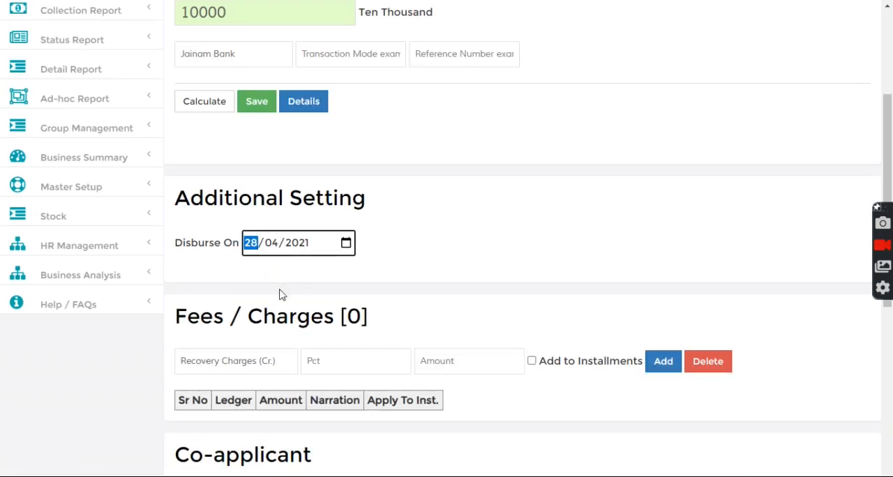
pyautogui.write('20')
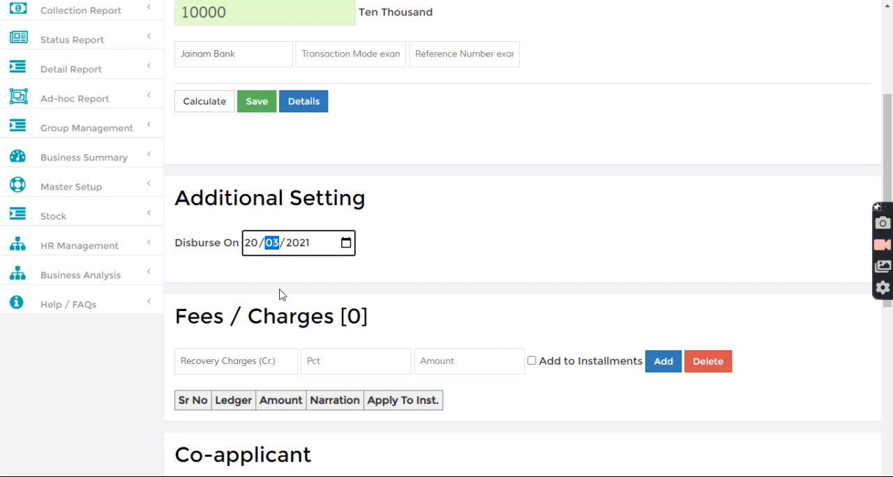
pyautogui.click(256, 103)
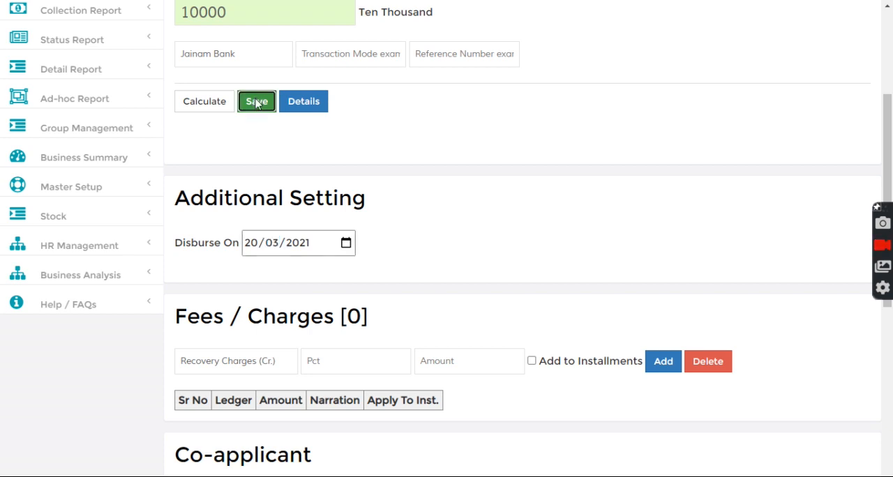
# Look up the newly saved loan by its loan number and check its flexible rate of interest
pyautogui.scroll(3, 349, 104)
pyautogui.click(307, 20)
pyautogui.write('38')
pyautogui.press('Return')
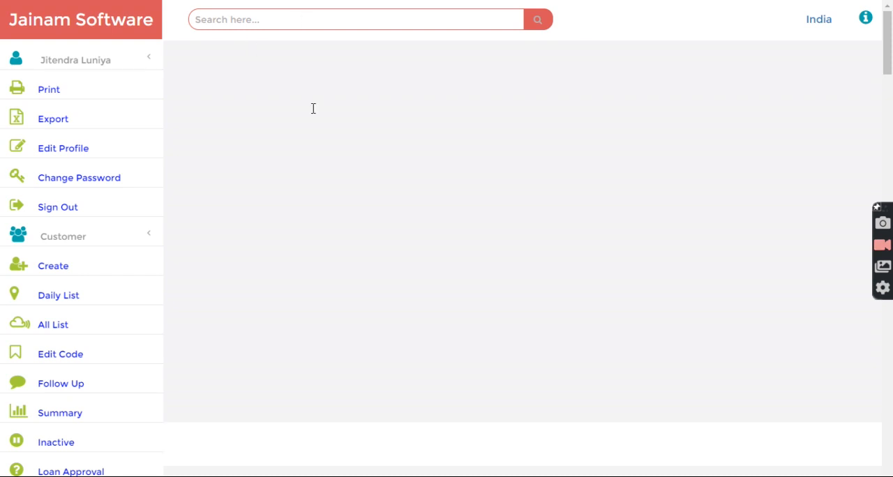
pyautogui.scroll(3, 365, 164)
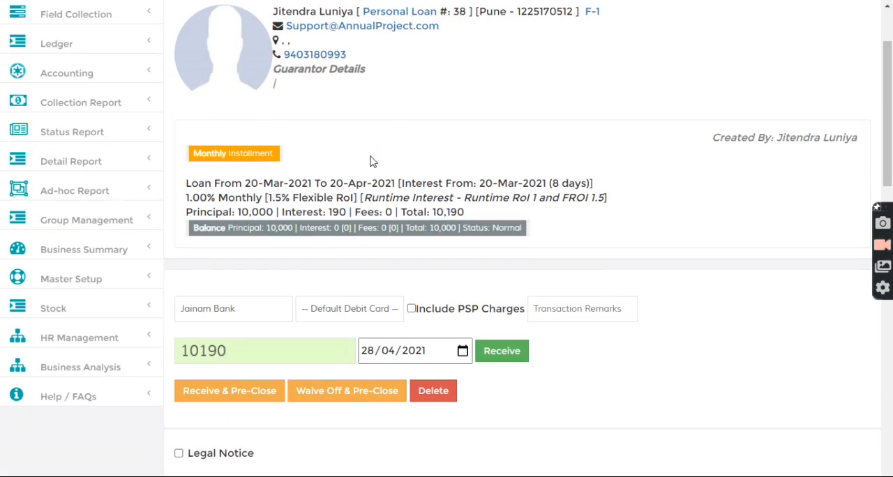
pyautogui.moveTo(268, 197); pyautogui.dragTo(291, 199)
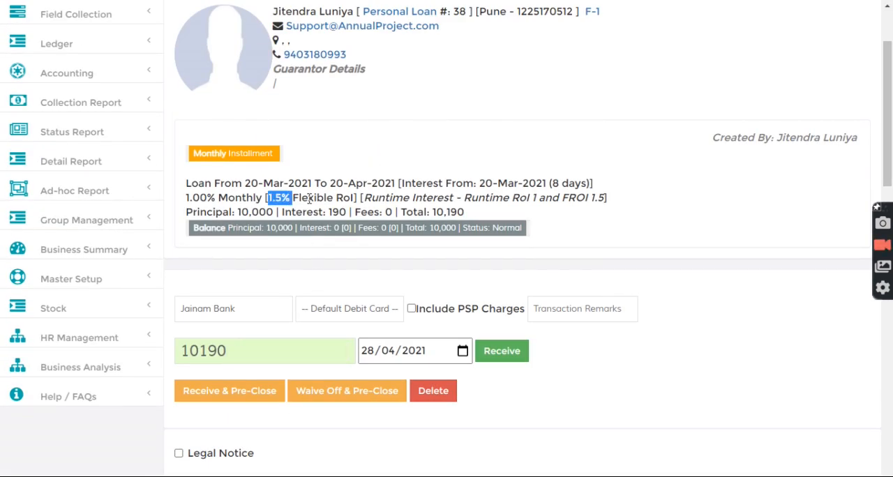
pyautogui.click(310, 199)
# Move the receipt date back to 25/04/2021 and check it against the loan's start date and flexible rate
pyautogui.scroll(-1, 316, 251)
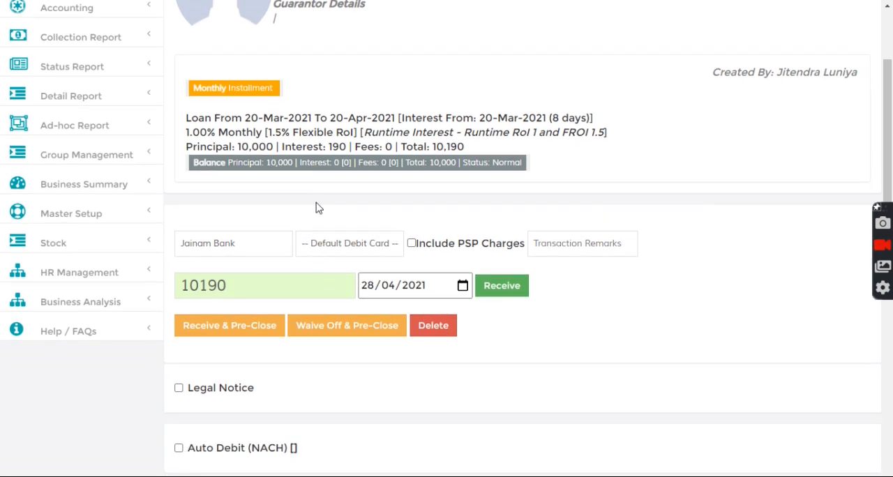
pyautogui.click(362, 285)
pyautogui.press('Down')
pyautogui.press('Down')
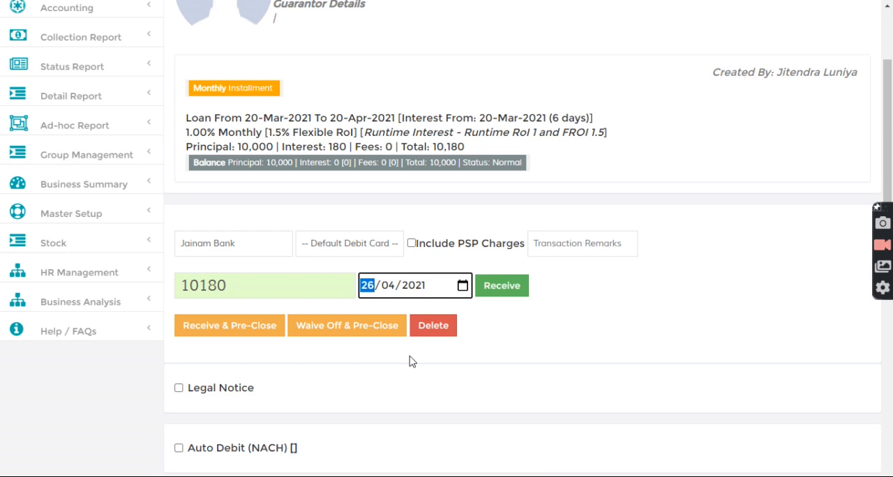
pyautogui.press('Down')
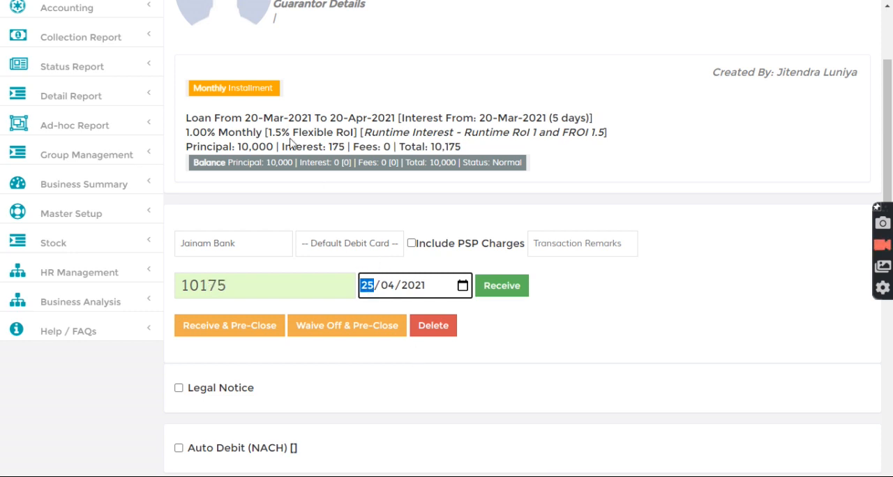
pyautogui.moveTo(243, 118); pyautogui.dragTo(270, 119)
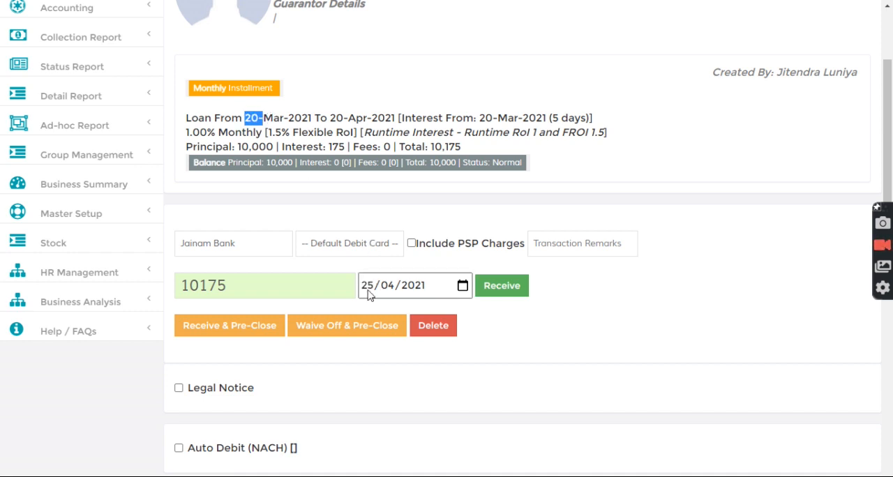
pyautogui.click(340, 199)
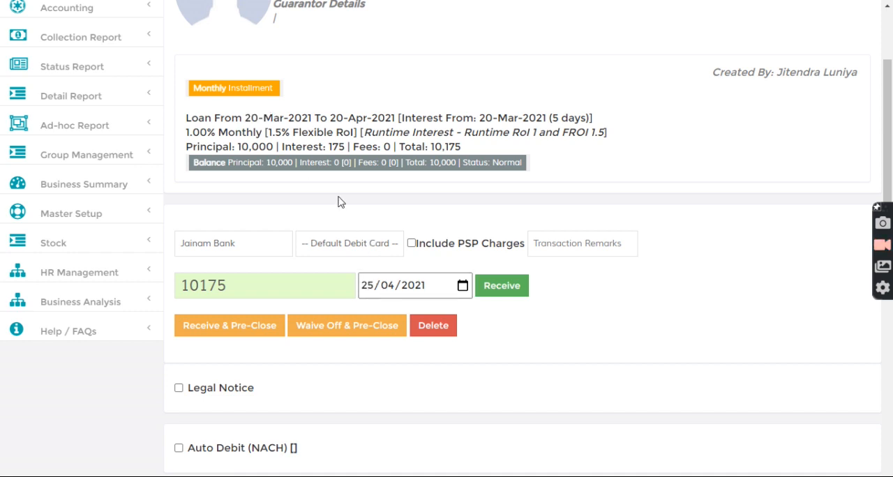
pyautogui.doubleClick(269, 132)
pyautogui.click(293, 193)
# Cut the receipt amount to 175 and receive the payment
pyautogui.moveTo(202, 286); pyautogui.dragTo(165, 285)
pyautogui.press('BackSpace')
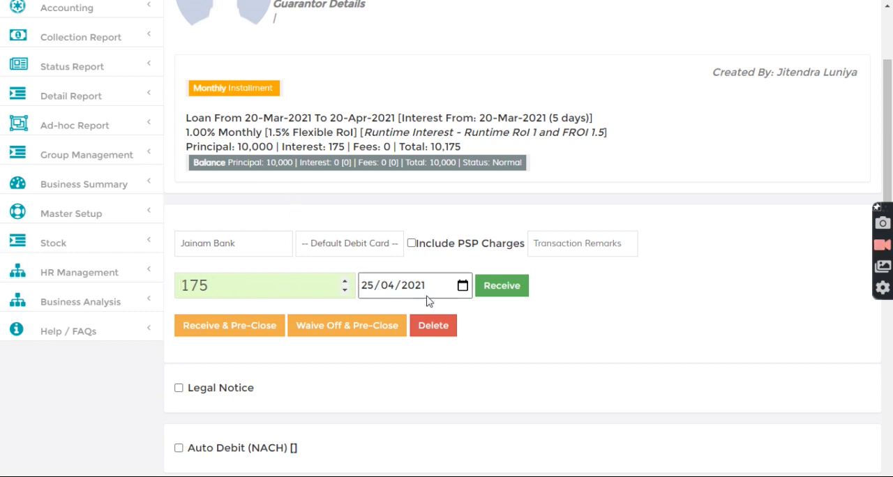
pyautogui.click(500, 291)
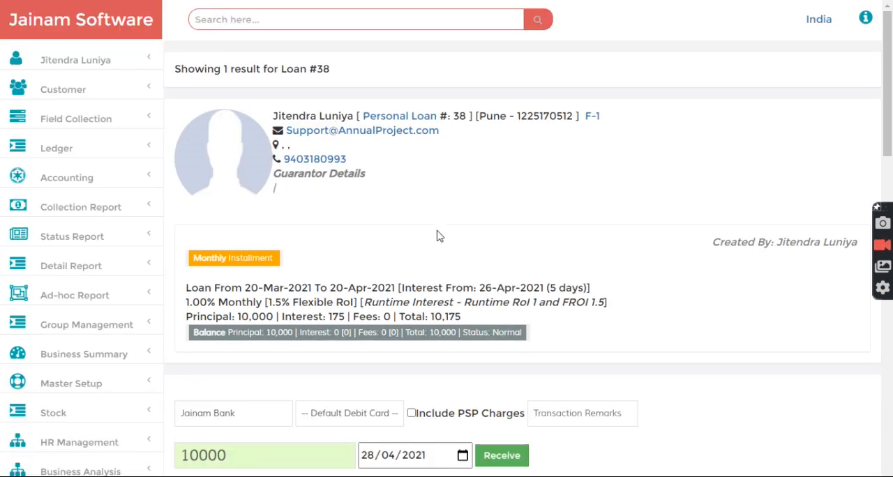
# Reload the same loan by its number and check the interest days, flexible rate and monthly rate after the receipt
pyautogui.click(320, 14)
pyautogui.write('38')
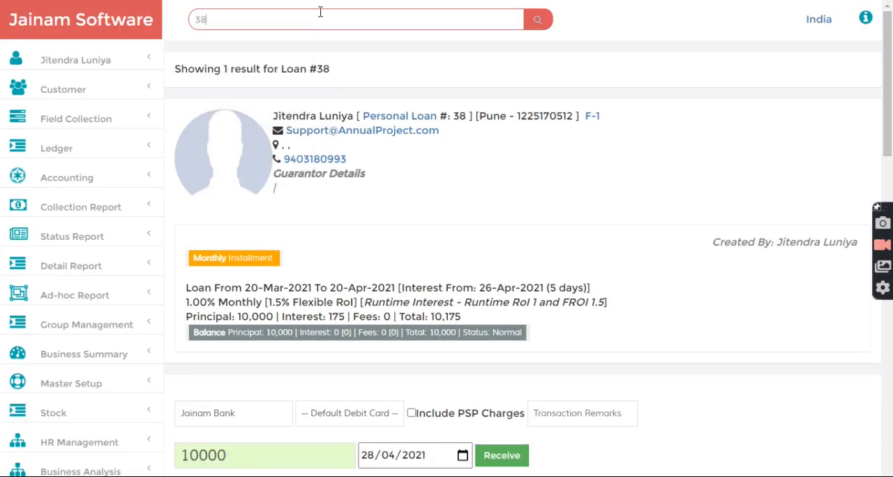
pyautogui.press('Return')
pyautogui.scroll(2, 419, 104)
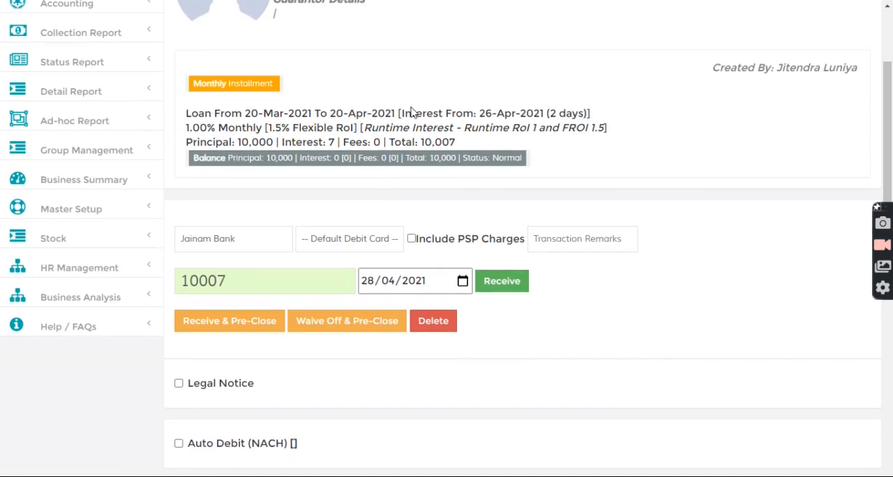
pyautogui.moveTo(550, 118); pyautogui.dragTo(591, 119)
pyautogui.click(530, 136)
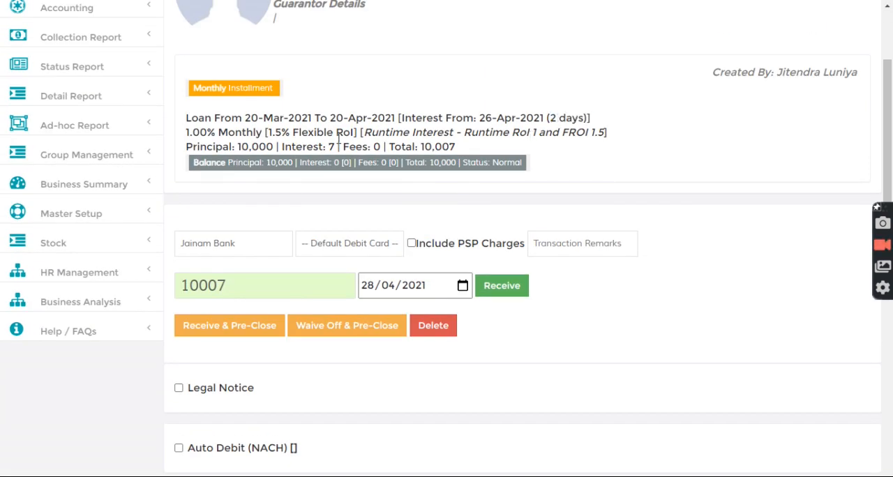
pyautogui.moveTo(268, 132); pyautogui.dragTo(300, 134)
pyautogui.moveTo(187, 134); pyautogui.dragTo(216, 134)
pyautogui.click(231, 139)
# Show the loan's Installment Tracker and examine the due date of the first installment
pyautogui.scroll(1, 330, 165)
pyautogui.scroll(-5, 331, 173)
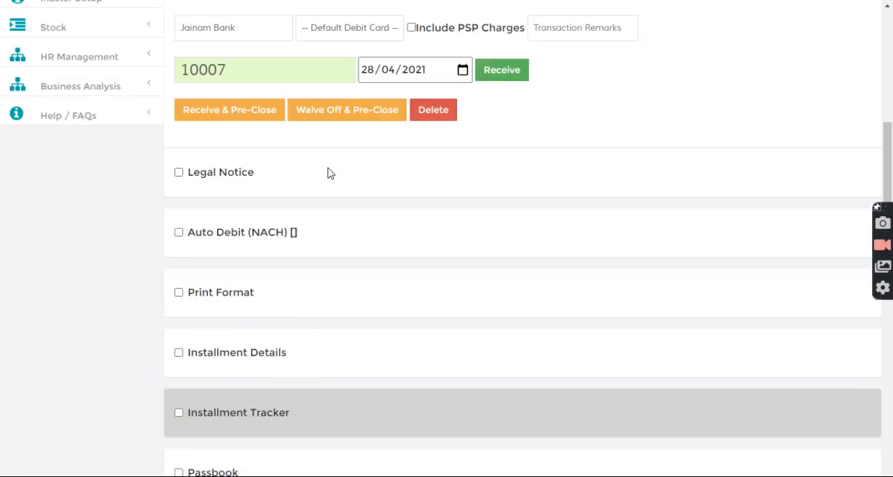
pyautogui.click(216, 303)
pyautogui.scroll(-3, 238, 301)
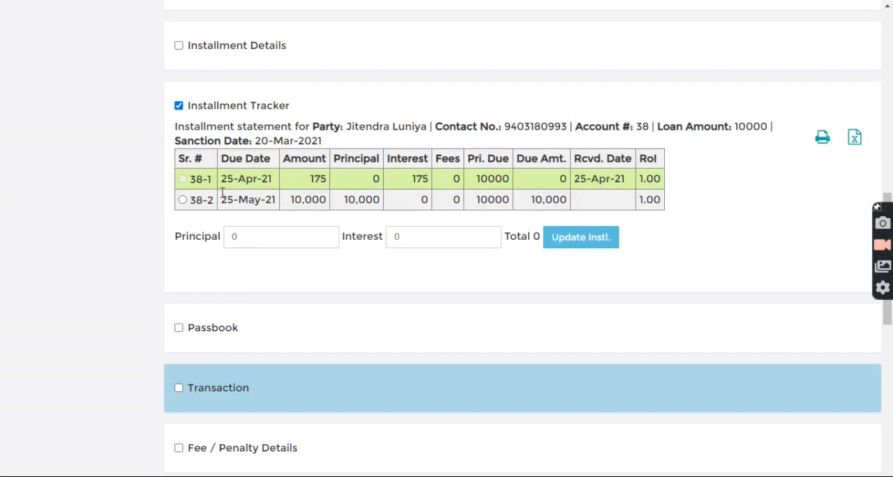
pyautogui.moveTo(221, 178); pyautogui.dragTo(276, 185)
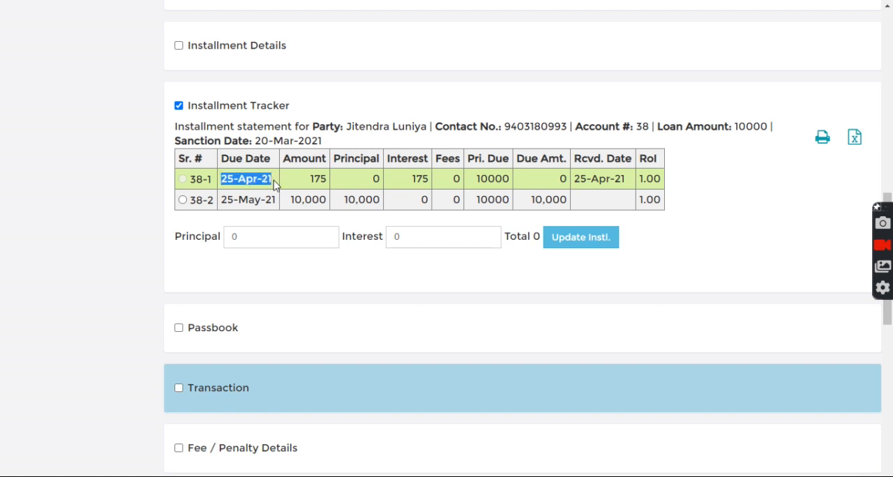
pyautogui.click(242, 183)
pyautogui.moveTo(223, 179); pyautogui.dragTo(272, 180)
# Set the receipt date to 26/05/2021 and check the interest and flexible rate in the loan summary
pyautogui.scroll(4, 285, 218)
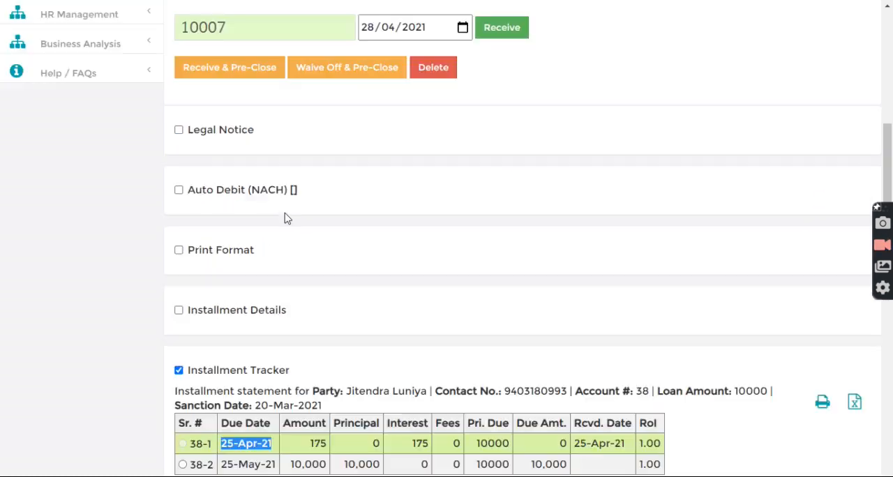
pyautogui.scroll(5, 286, 214)
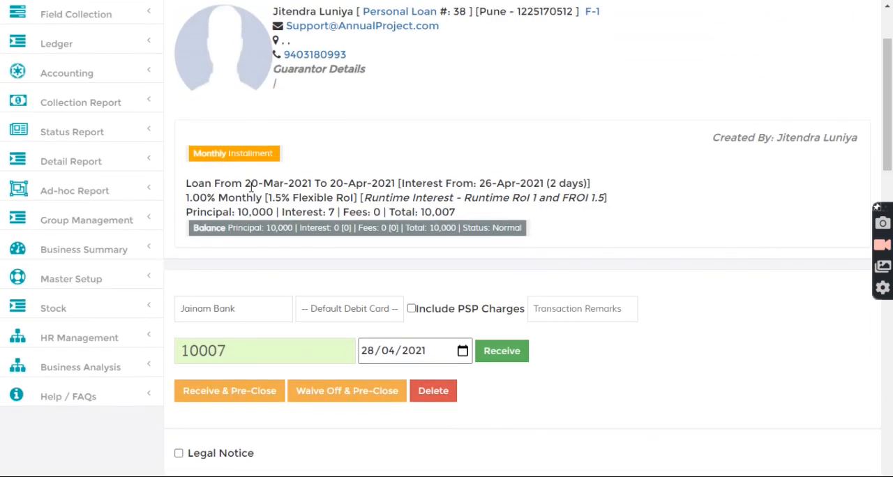
pyautogui.scroll(-3, 319, 247)
pyautogui.click(369, 154)
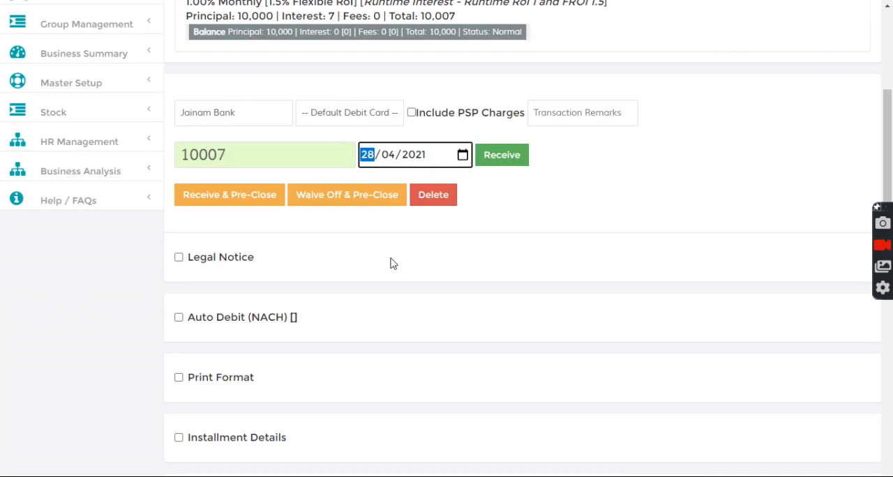
pyautogui.press('Right')
pyautogui.press('Up')
pyautogui.press('Left')
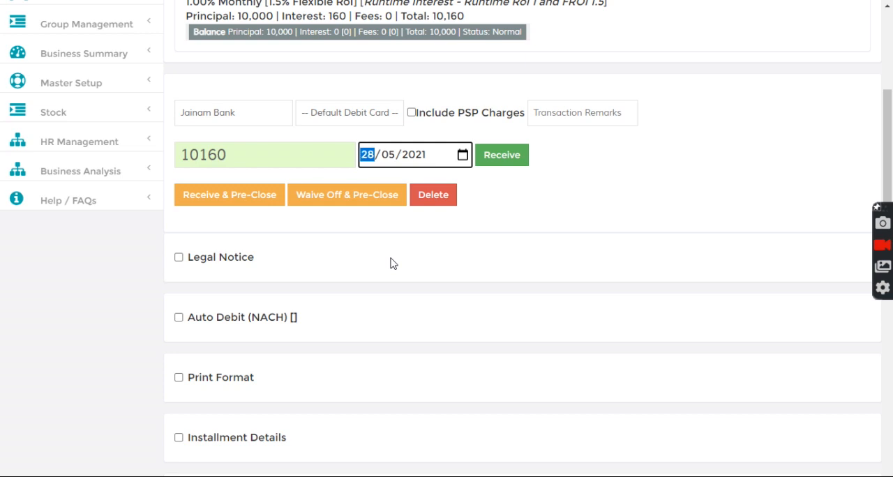
pyautogui.press('Down')
pyautogui.press('Down')
pyautogui.press('Down')
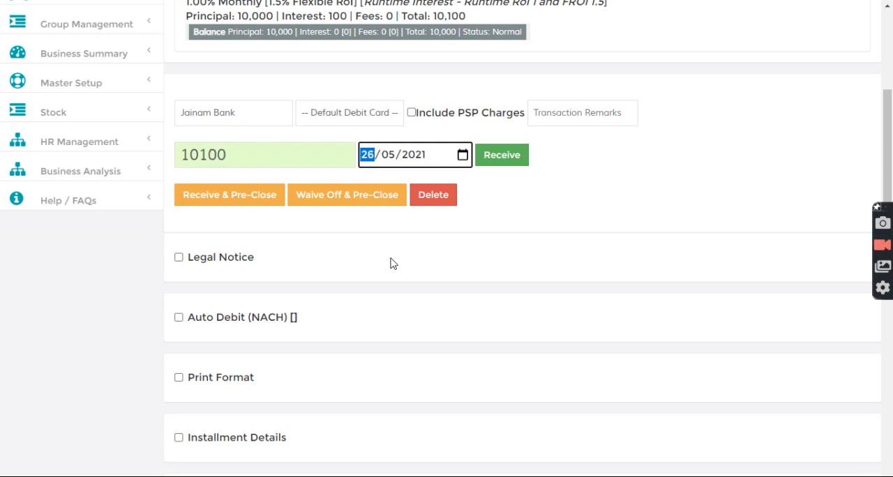
pyautogui.press('Up')
pyautogui.scroll(2, 292, 118)
pyautogui.moveTo(264, 133); pyautogui.dragTo(293, 134)
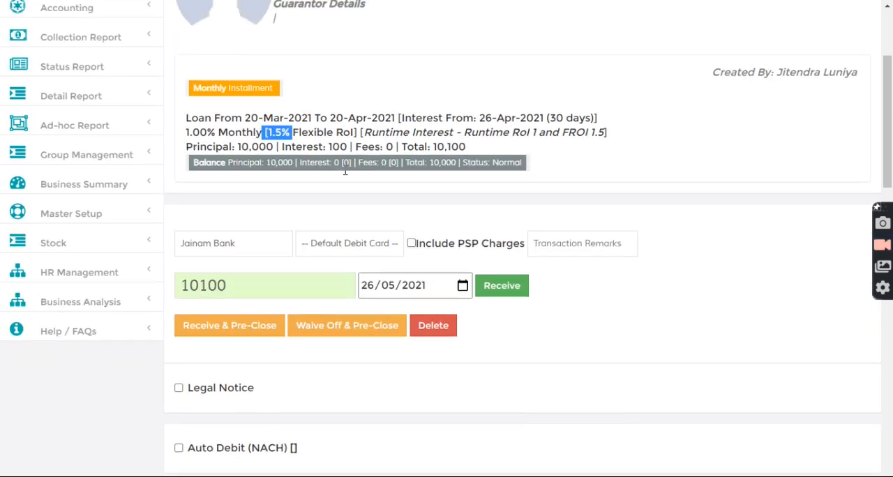
# Advance the receipt date to 27/05/2021 and check the amount due
pyautogui.click(365, 289)
pyautogui.press('Up')
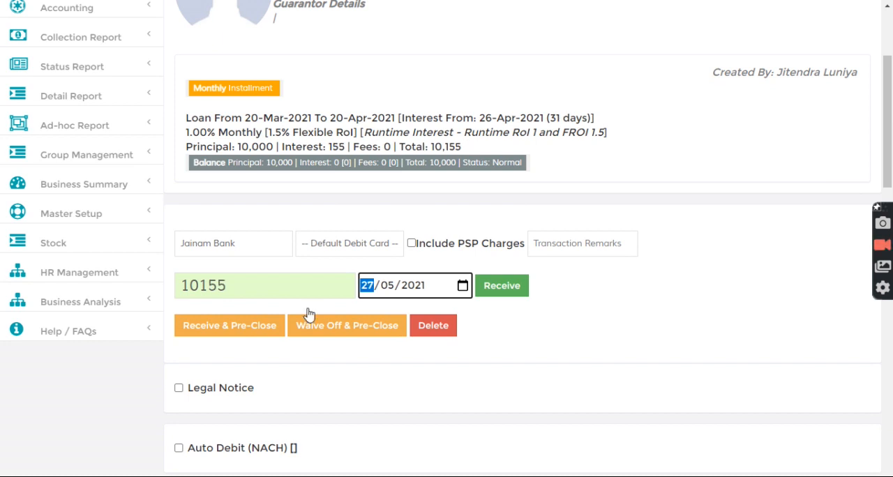
pyautogui.moveTo(202, 285); pyautogui.dragTo(238, 288)
pyautogui.click(359, 219)
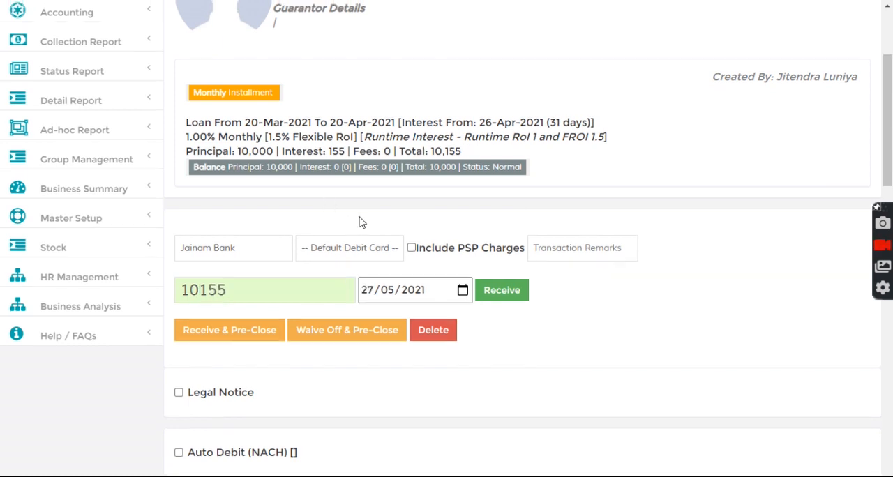
# Review the loan summary once more and return to the home page
pyautogui.scroll(3, 418, 195)
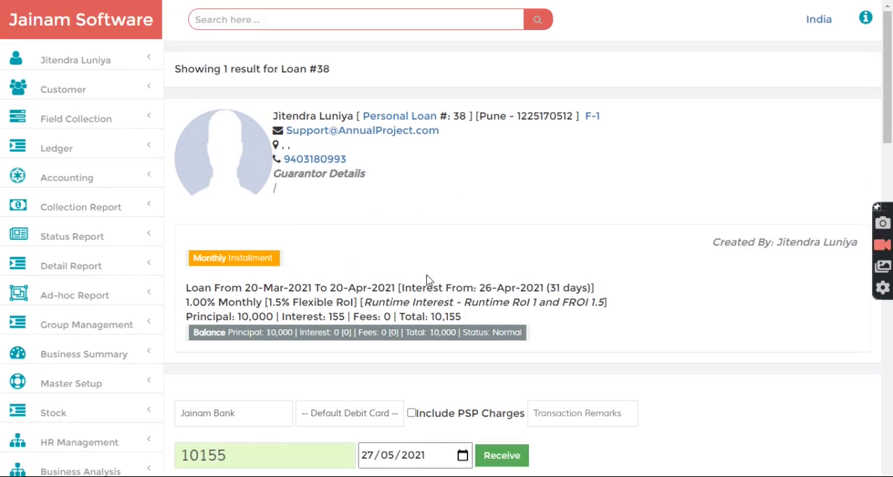
pyautogui.scroll(-2, 426, 279)
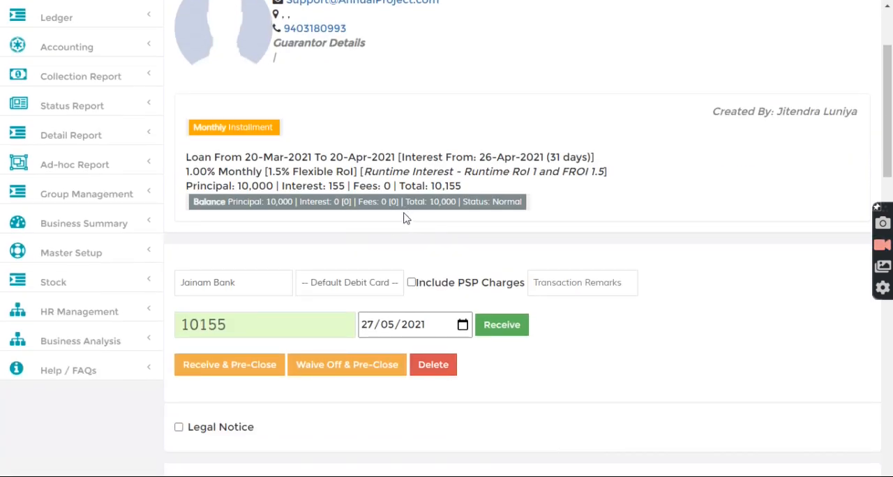
pyautogui.scroll(2, 412, 201)
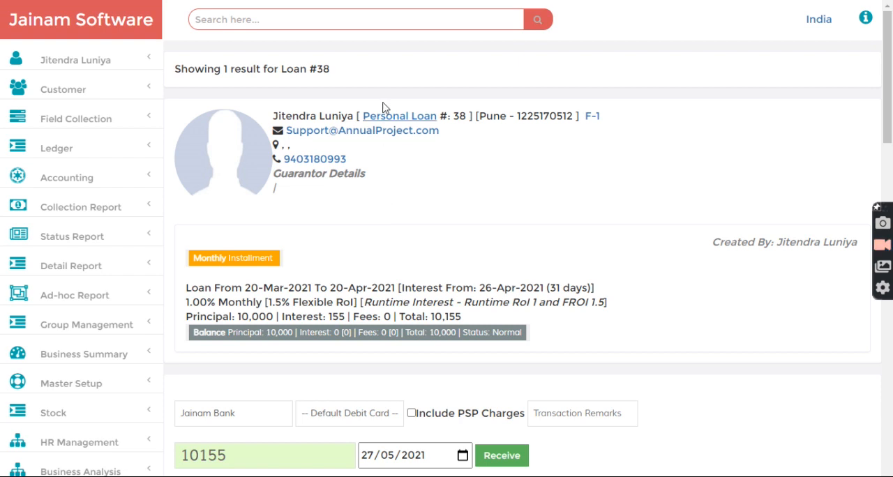
pyautogui.click(70, 23)
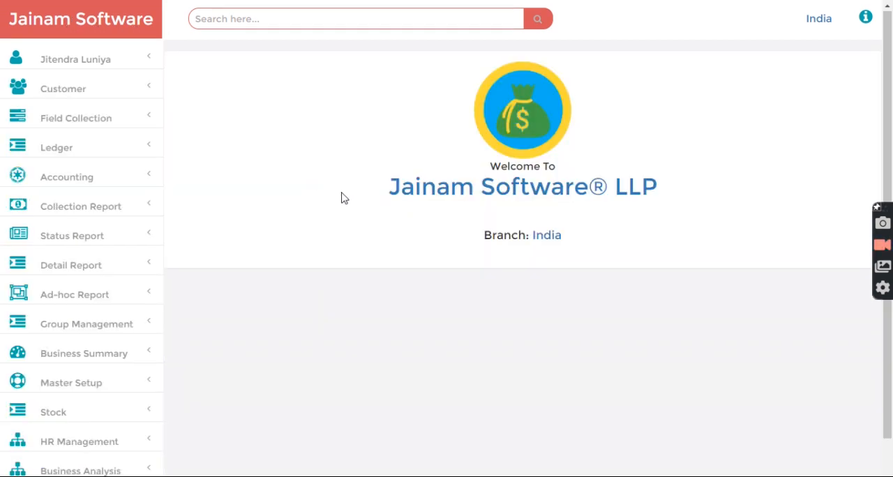